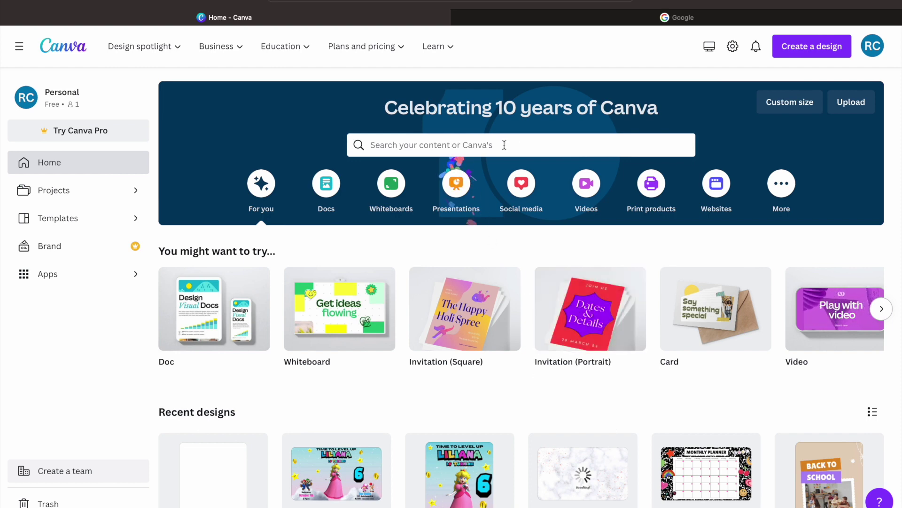
Search the Canva templates for "invitation"
click(462, 144)
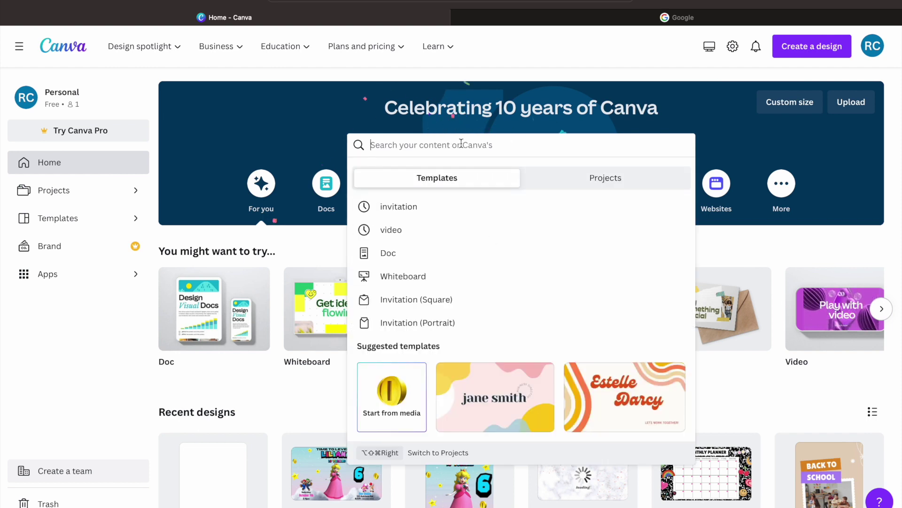
text(invitation)
key(Return)
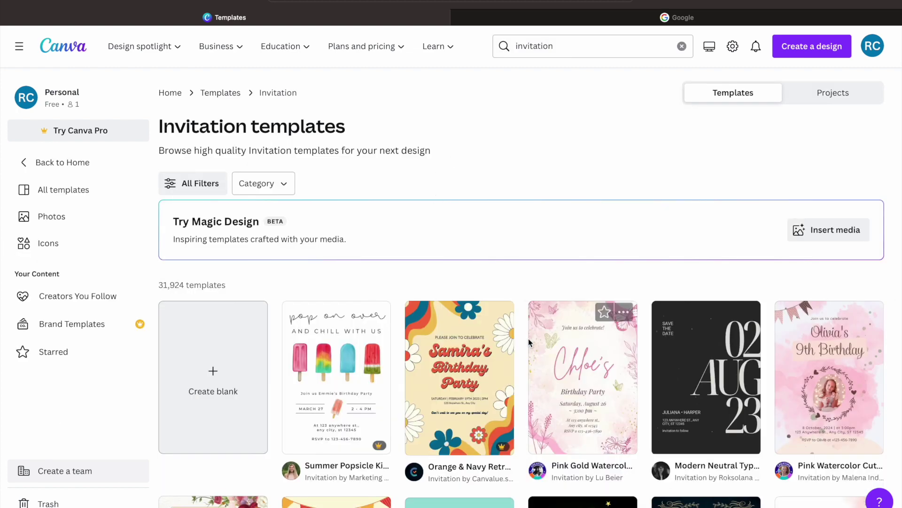
Look through the invitation templates and start a blank portrait invitation design
scroll(530, 343, down, 4)
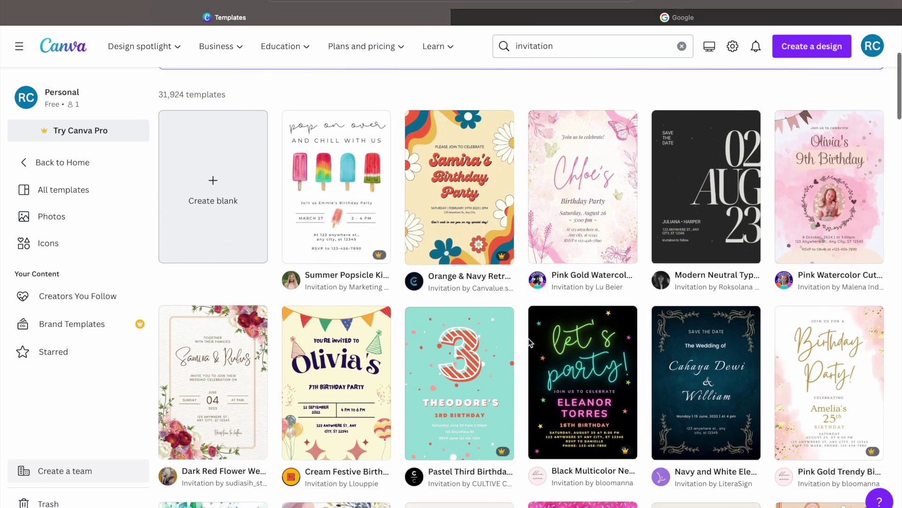
scroll(528, 338, down, 4)
scroll(528, 339, down, 6)
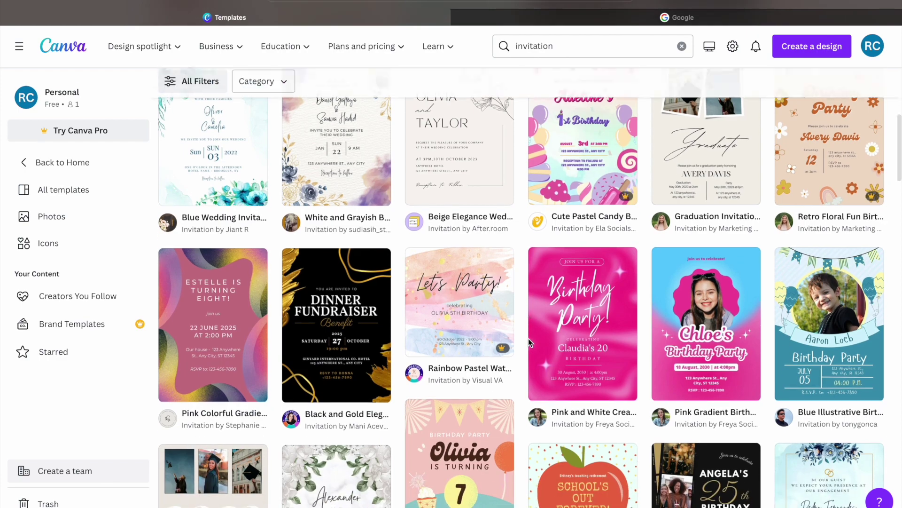
scroll(529, 338, up, 8)
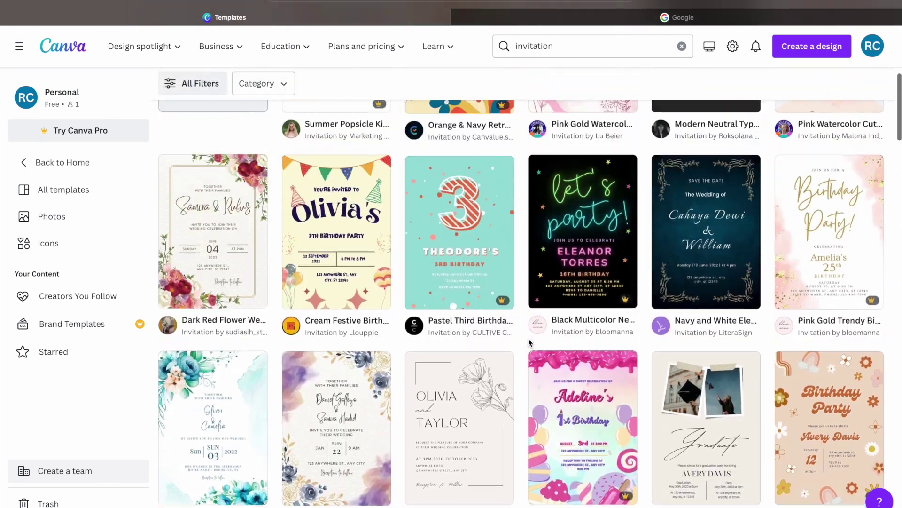
scroll(528, 338, up, 6)
click(233, 327)
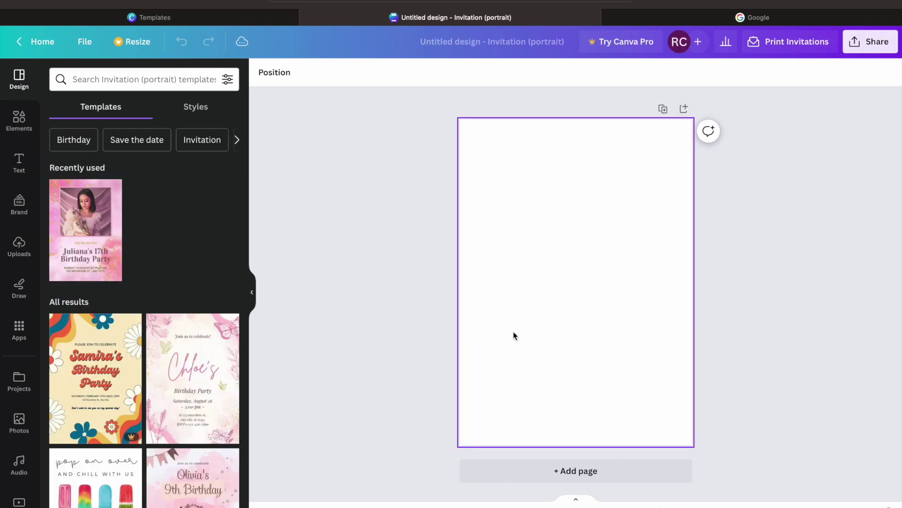
Switch to Google and run an image search for "blue and pink ombre background"
click(770, 20)
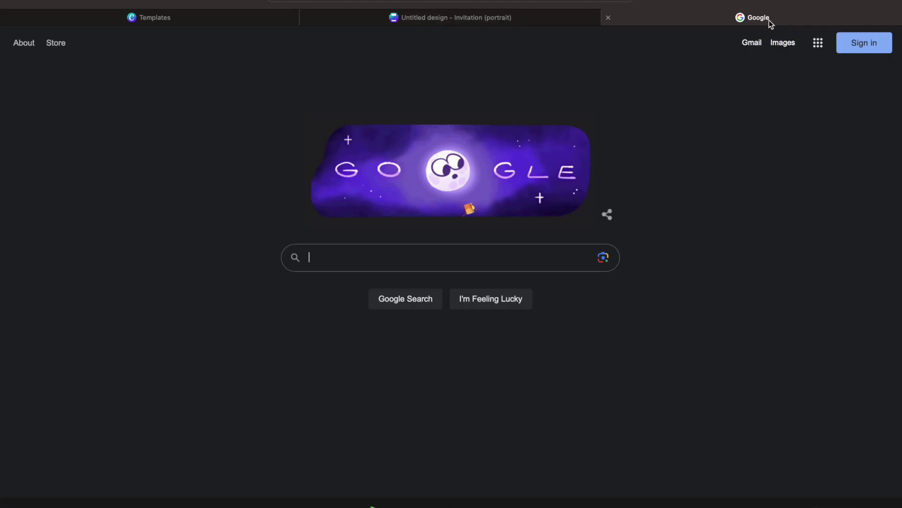
click(521, 253)
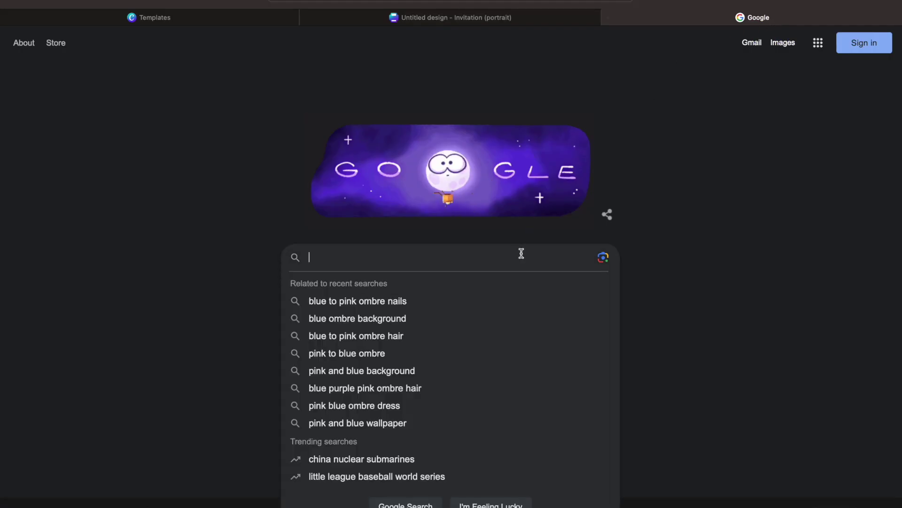
text(blue )
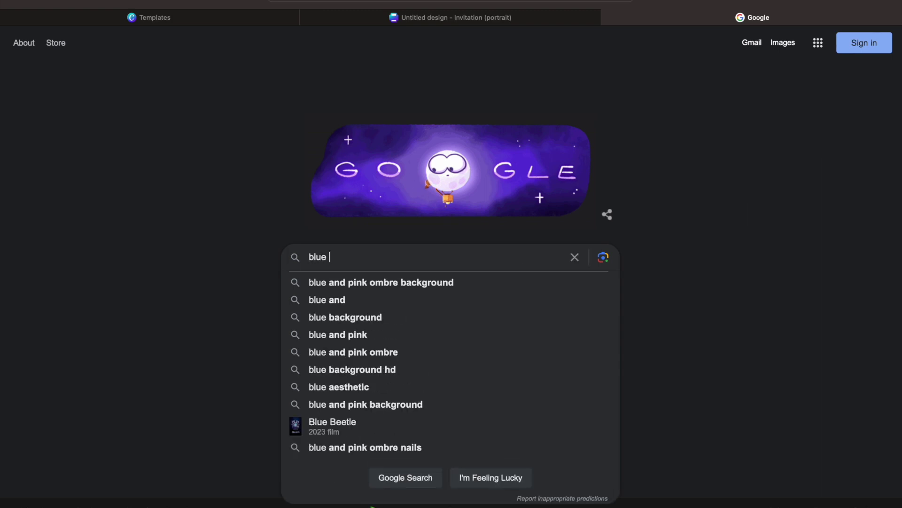
text(and o)
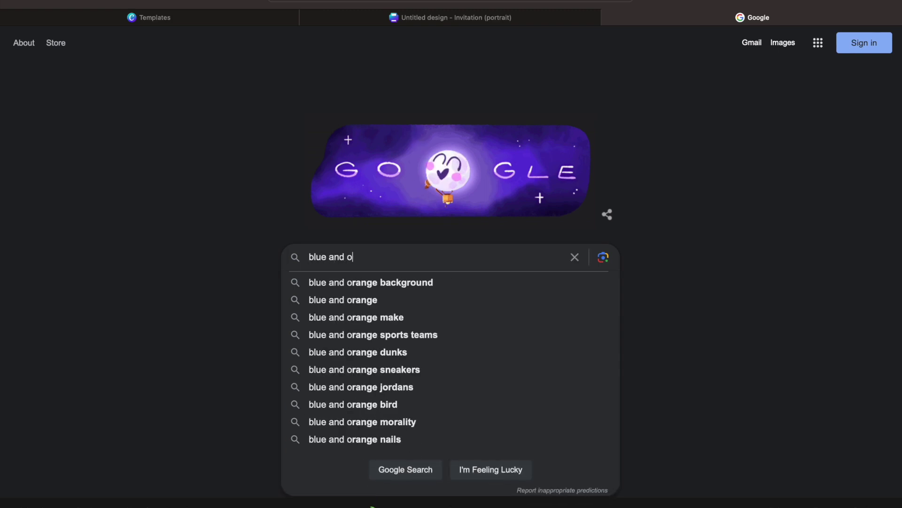
key(BackSpace)
text(pink)
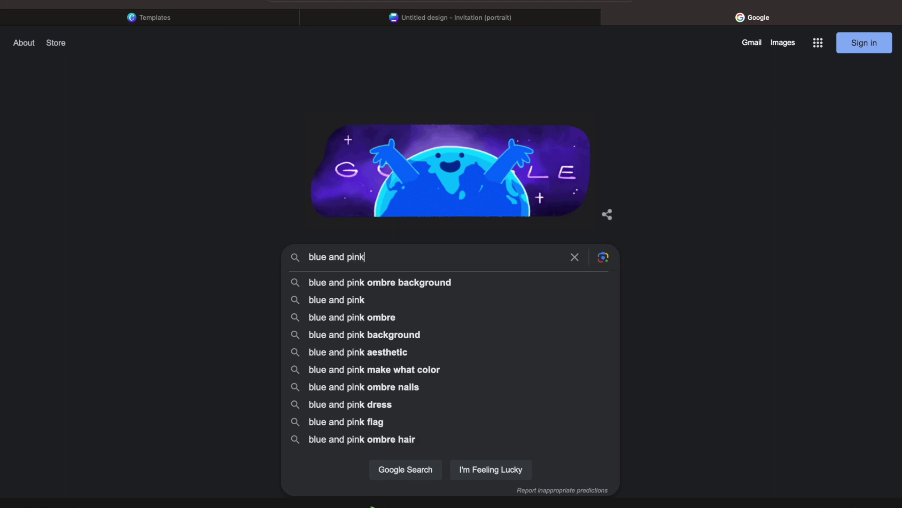
text( ombr)
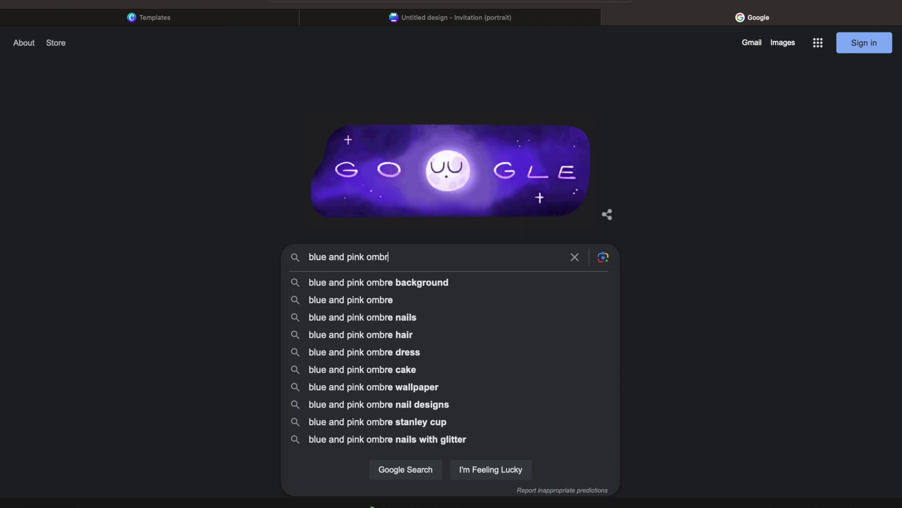
text(e backg)
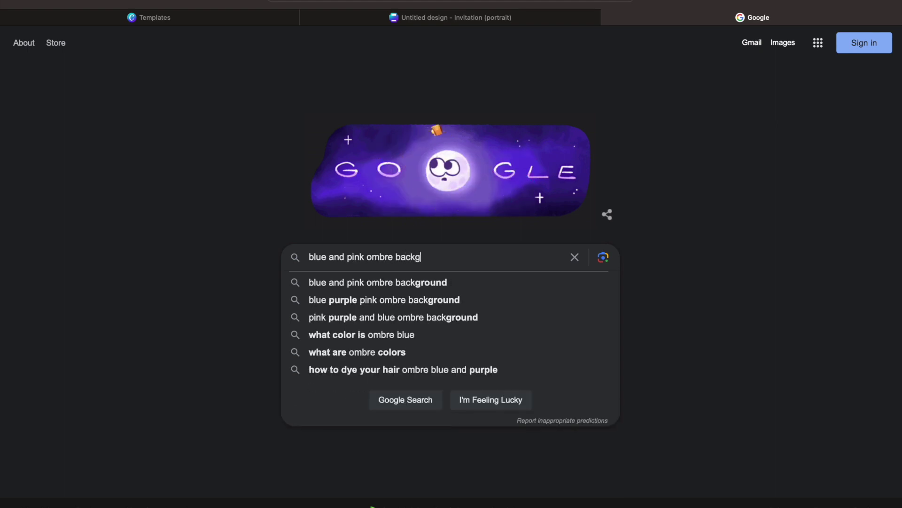
text(round)
key(Return)
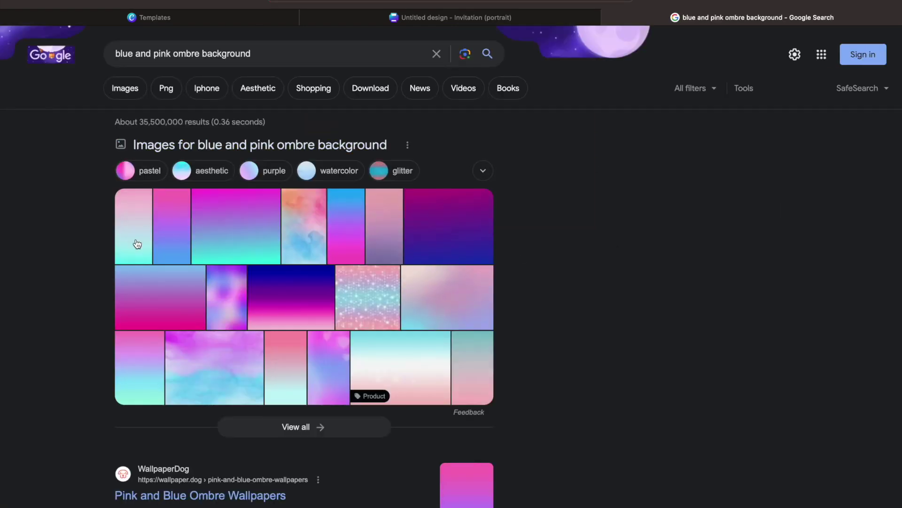
click(134, 89)
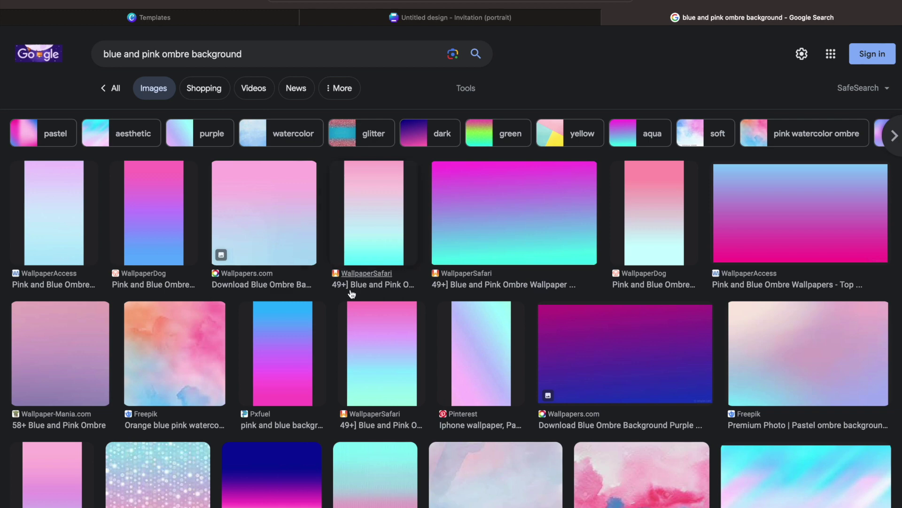
Browse the image results for a suitable blue and pink ombre background
scroll(480, 380, down, 8)
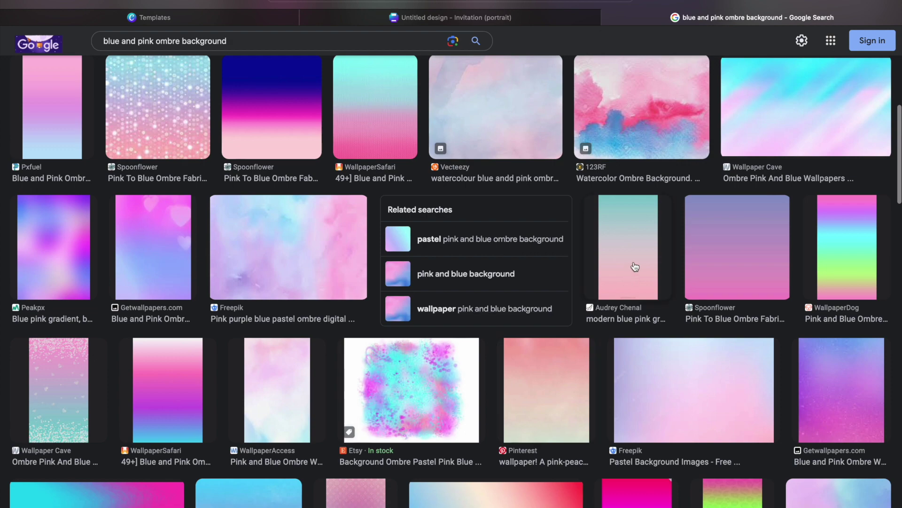
scroll(565, 328, down, 10)
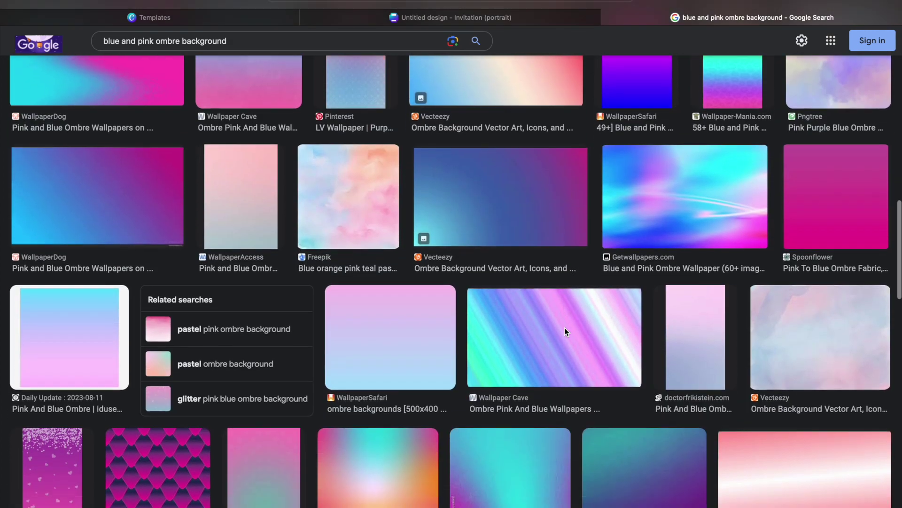
scroll(565, 328, down, 15)
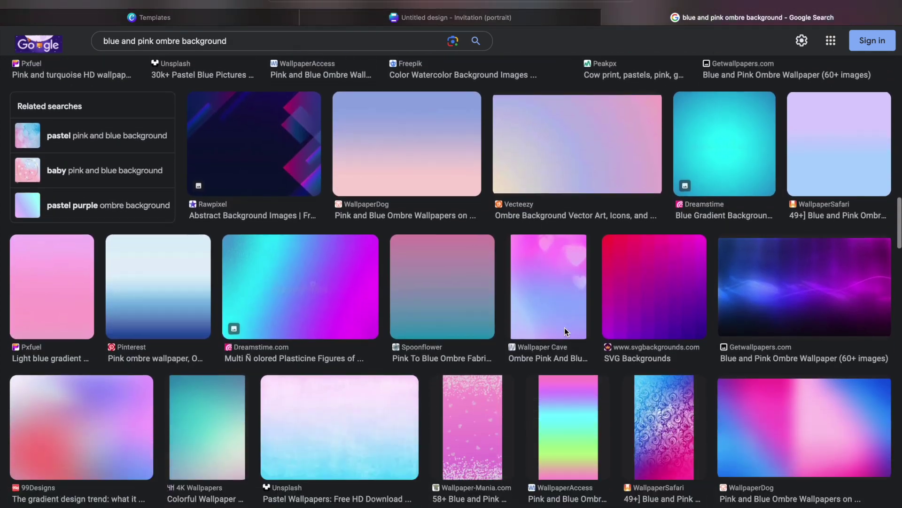
scroll(565, 328, down, 15)
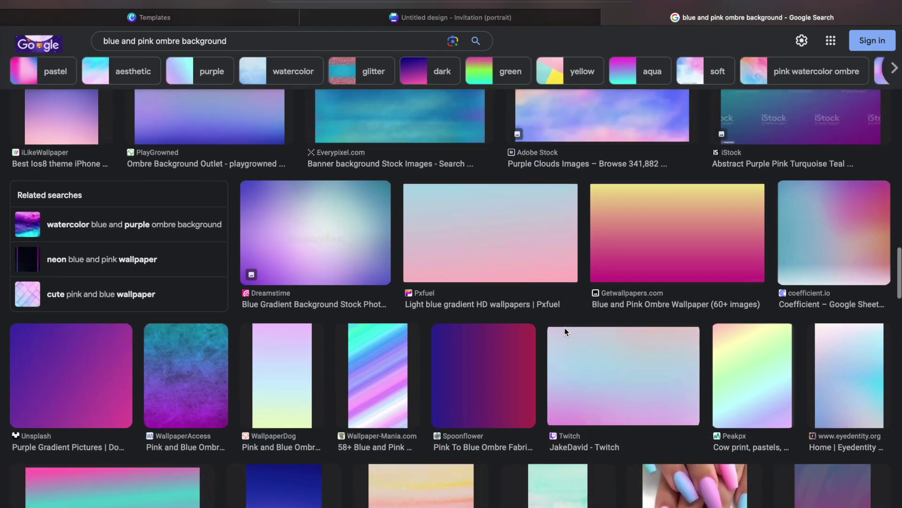
scroll(565, 328, up, 15)
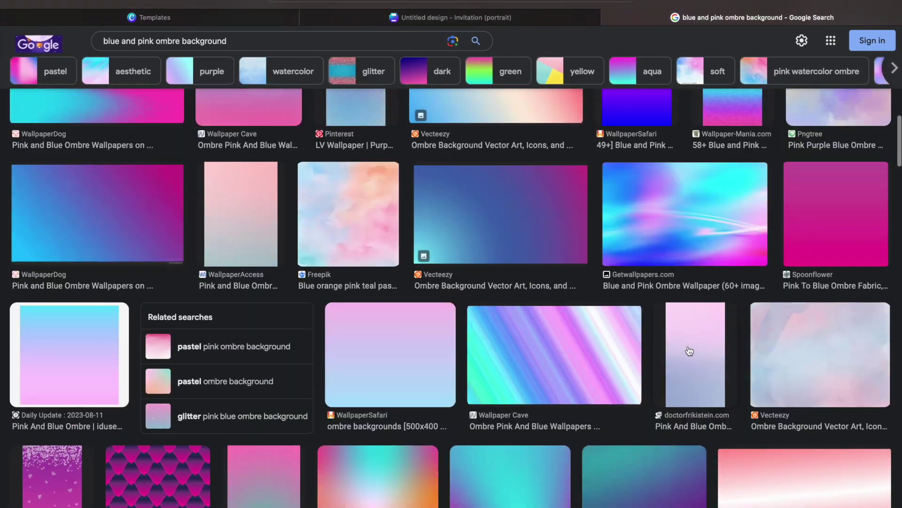
scroll(705, 325, up, 10)
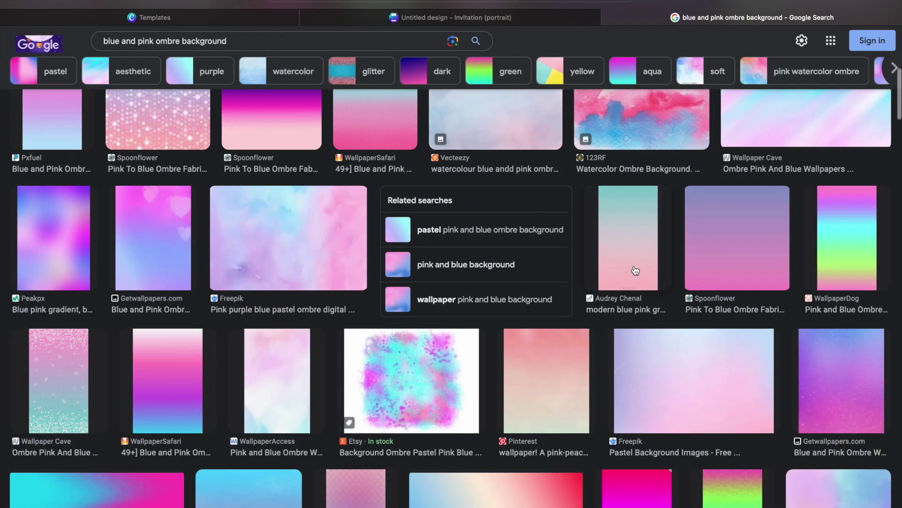
click(452, 41)
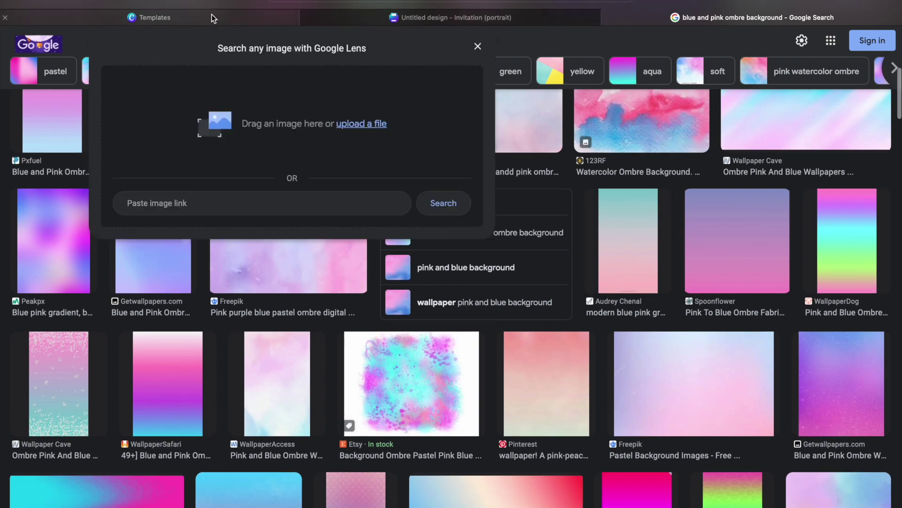
Return to the untitled Canva invitation and upload the blue and pink gradient .jpg.webp file starting with "il_fullxfull.226" from the Desktop
click(339, 19)
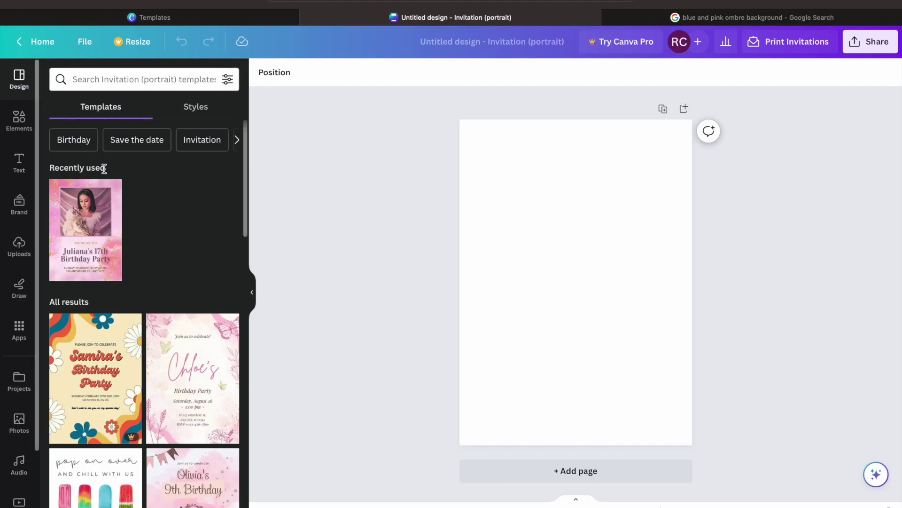
click(26, 249)
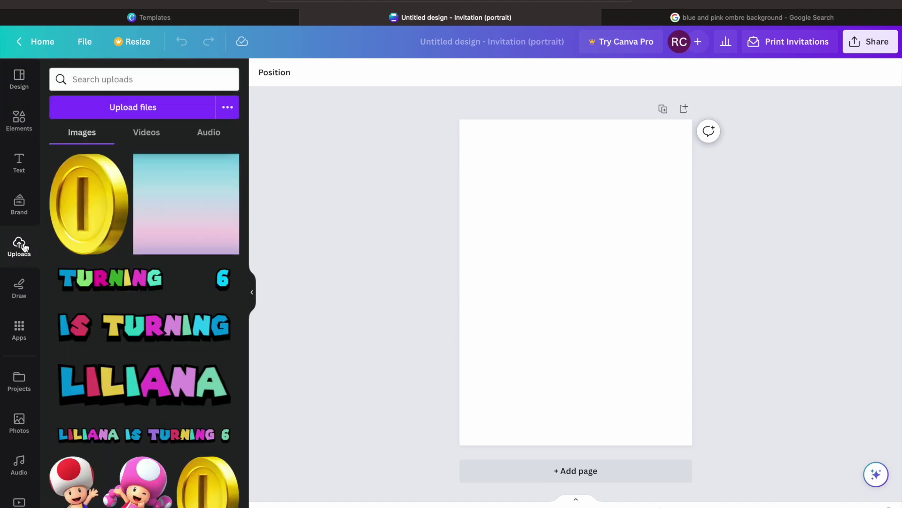
click(116, 110)
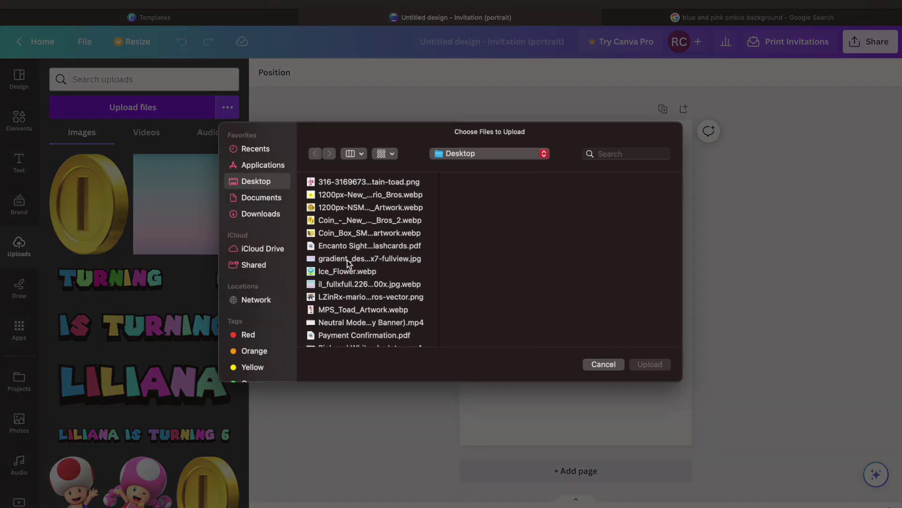
scroll(347, 261, down, 5)
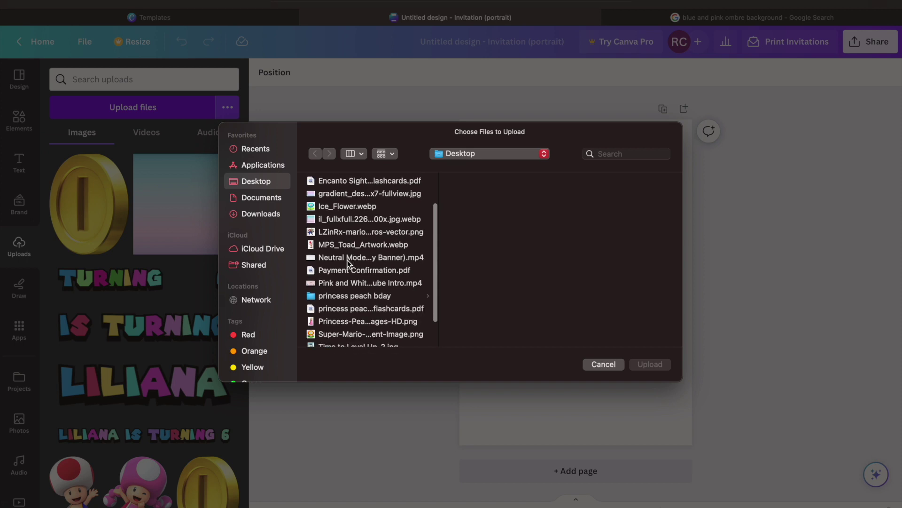
scroll(348, 260, down, 1)
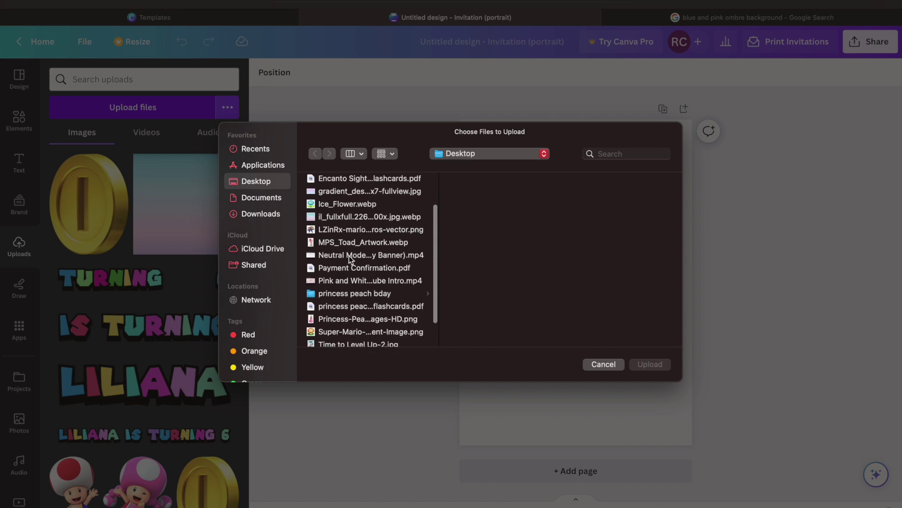
click(359, 217)
click(650, 365)
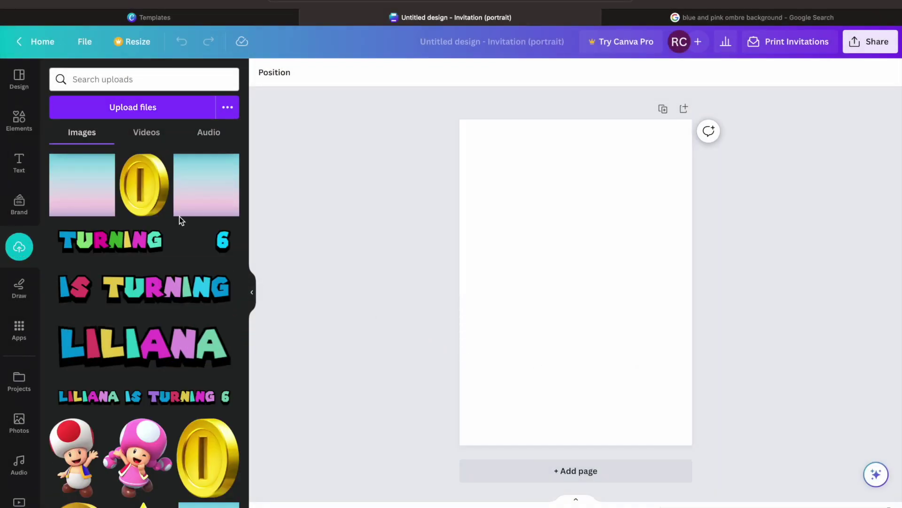
Add the uploaded blue and pink gradient to the page and set it as the page background
click(106, 195)
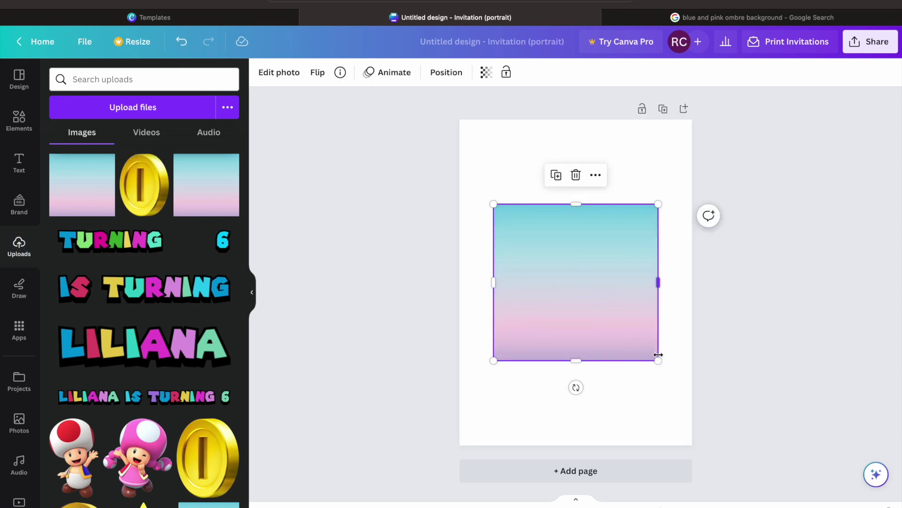
click(596, 176)
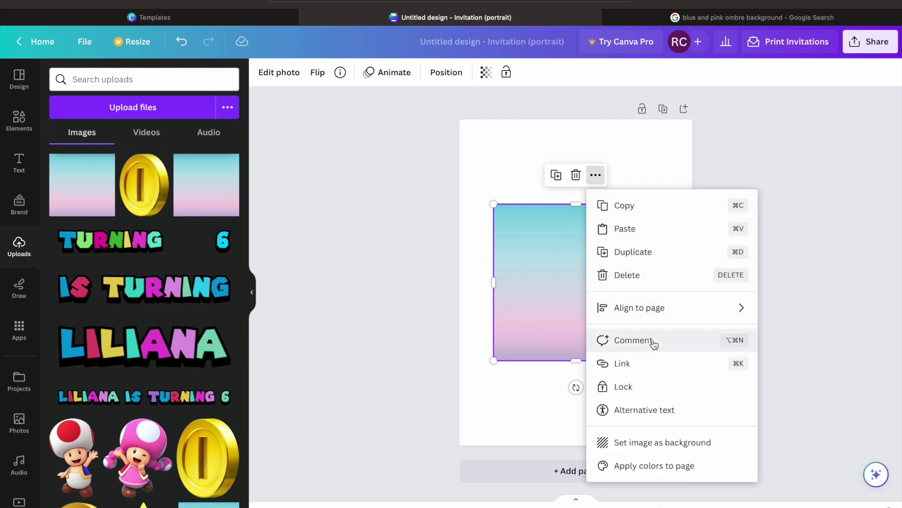
click(650, 443)
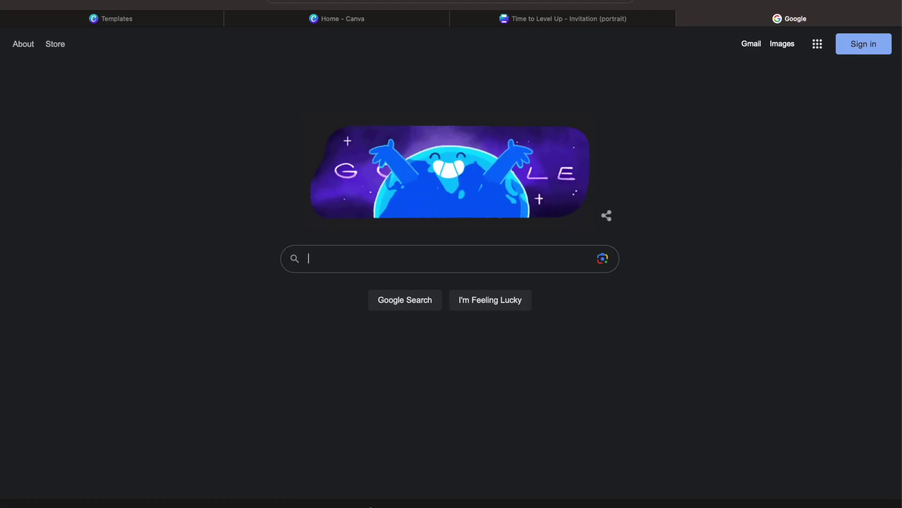
Search Google for "princess peach png"
click(503, 262)
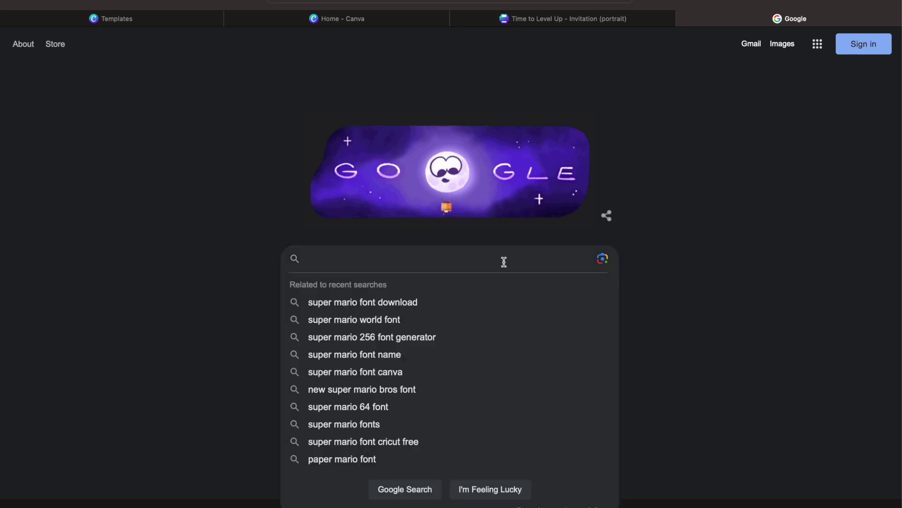
text(princess )
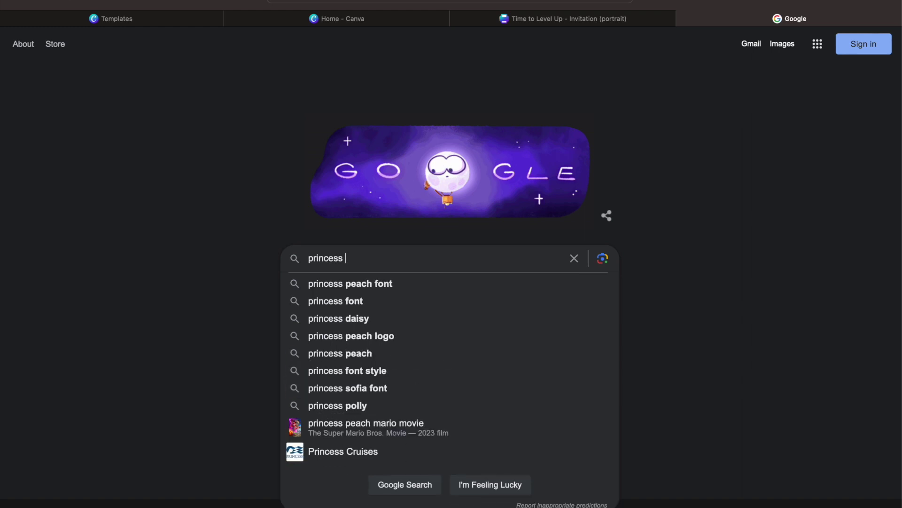
text(peach png)
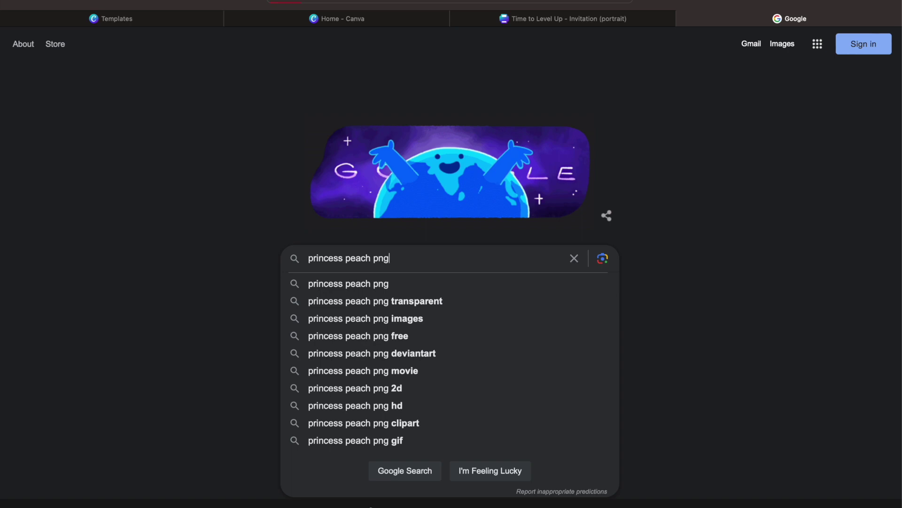
key(Return)
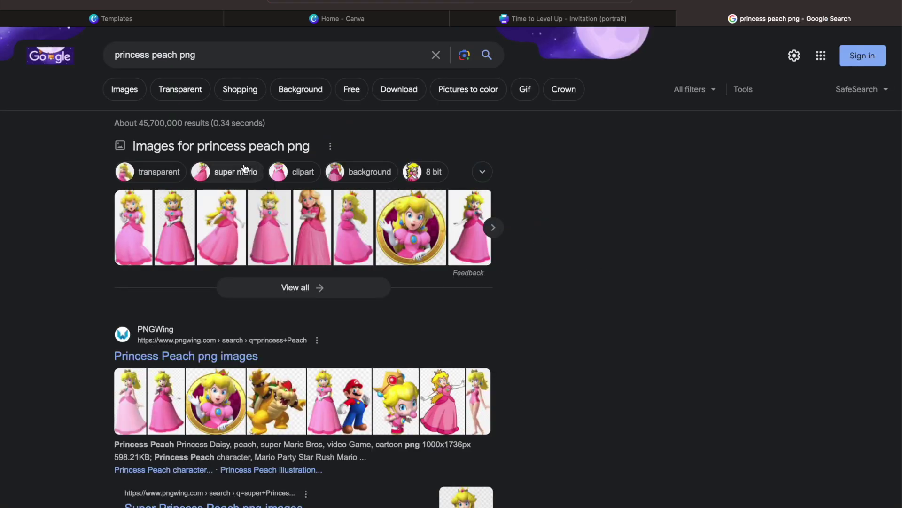
Show the image results for "princess peach png" and preview the Mario Wiki picture of Princess Peach
click(125, 90)
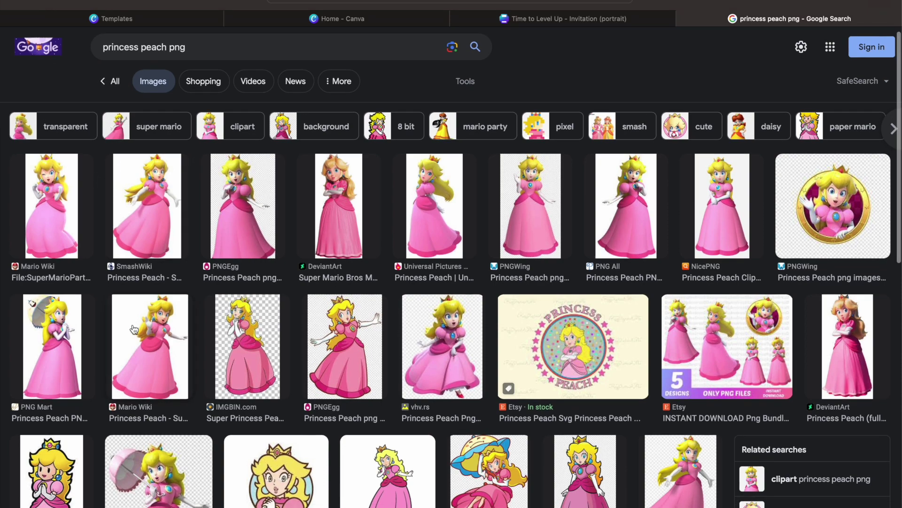
click(130, 325)
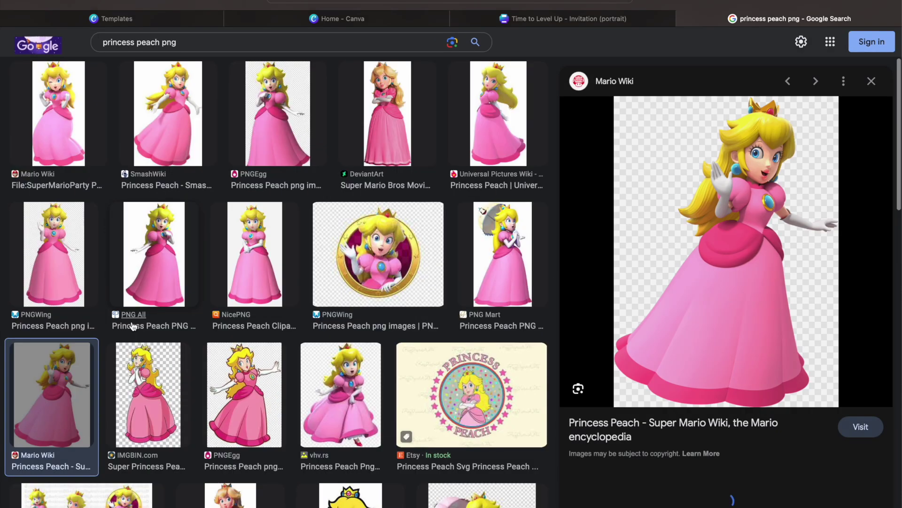
scroll(638, 166, down, 1)
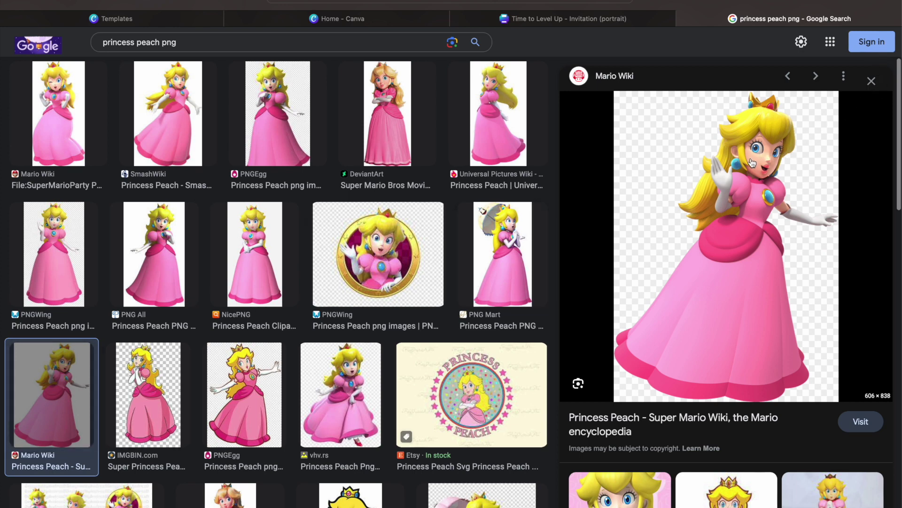
Return to the untitled Canva invitation, add the uploaded Princess Peach and Mario-and-Luigi images, and place the pair, shrunk, in the page's lower-left corner
click(452, 42)
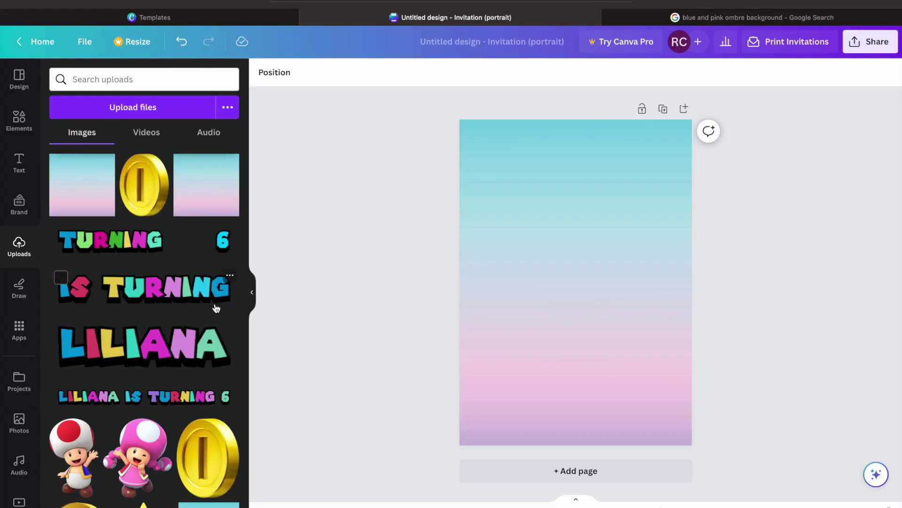
scroll(216, 308, down, 10)
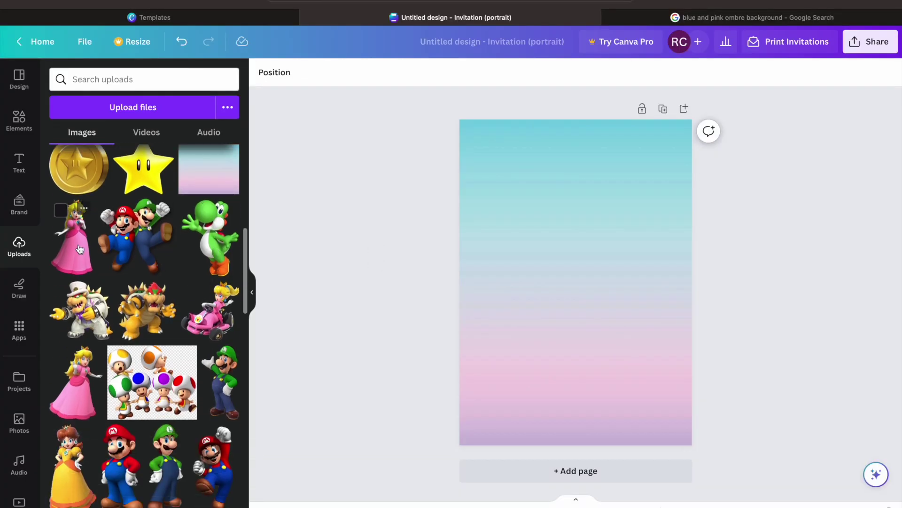
click(80, 249)
click(139, 254)
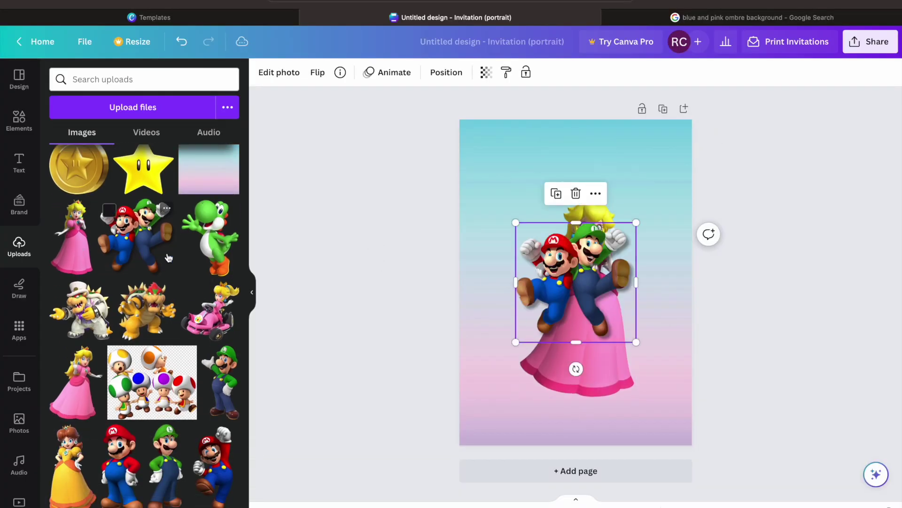
drag(636, 342, 581, 289)
drag(562, 255, 518, 403)
Add the uploaded Toadette and Toad images and place them small, side by side in the page's lower-right corner
scroll(141, 282, up, 4)
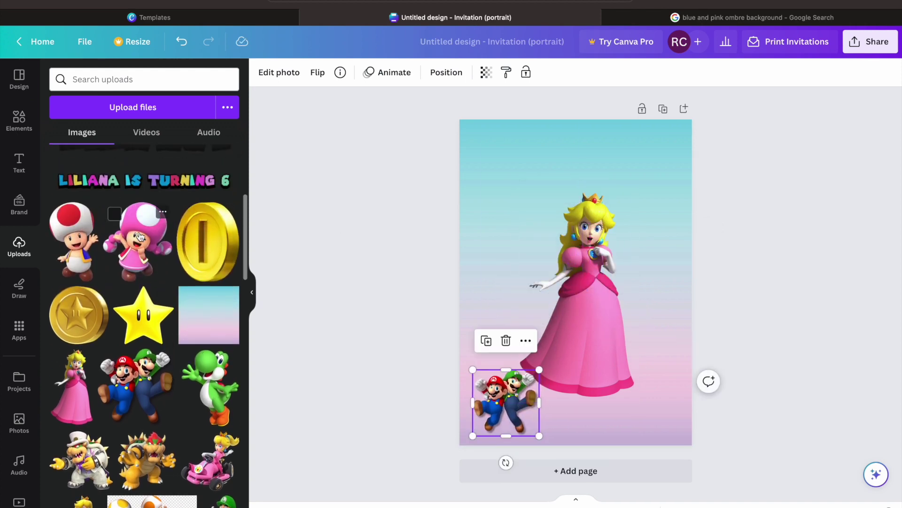
click(137, 240)
drag(663, 381, 637, 416)
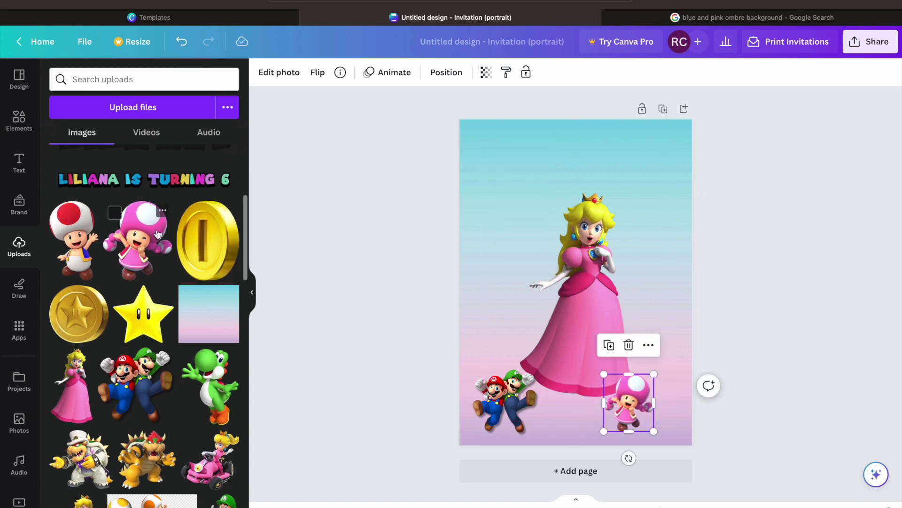
click(78, 242)
drag(629, 388, 683, 426)
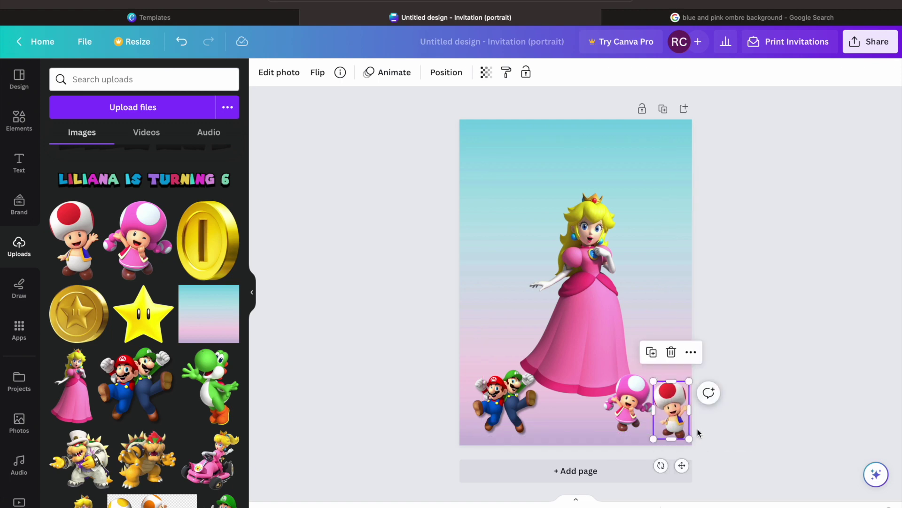
drag(631, 407, 630, 414)
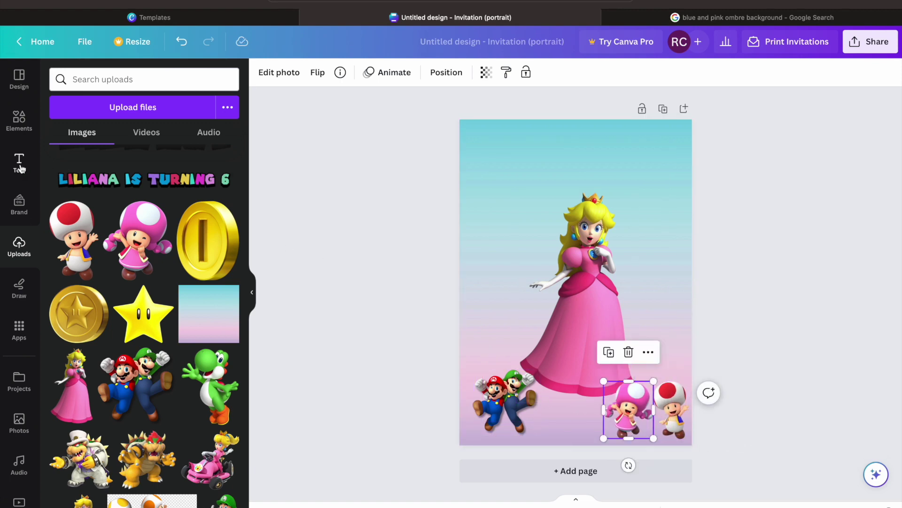
Search the elements for "cloud" and show all matching graphics
click(27, 128)
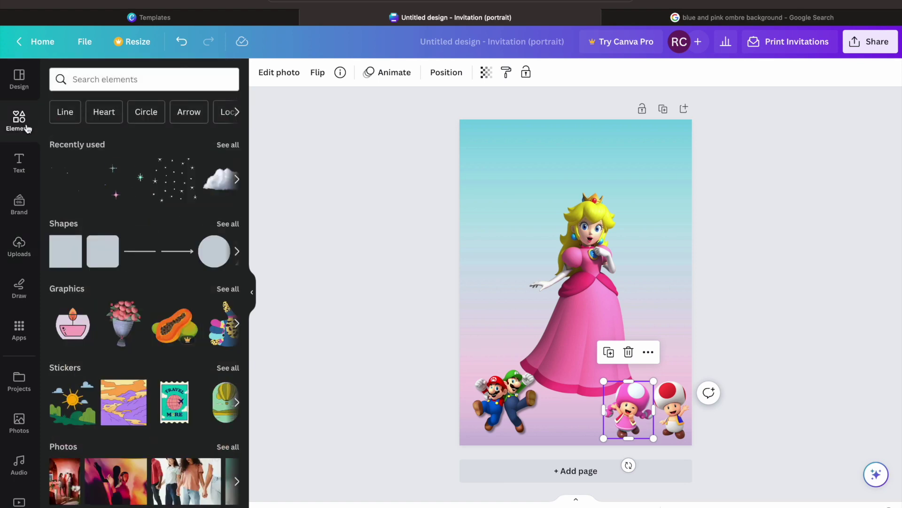
click(123, 80)
text(cloud)
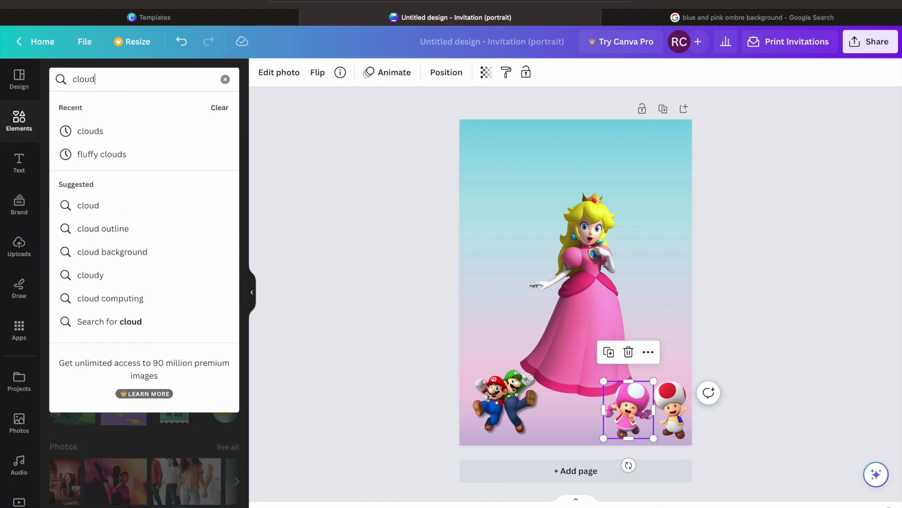
key(Return)
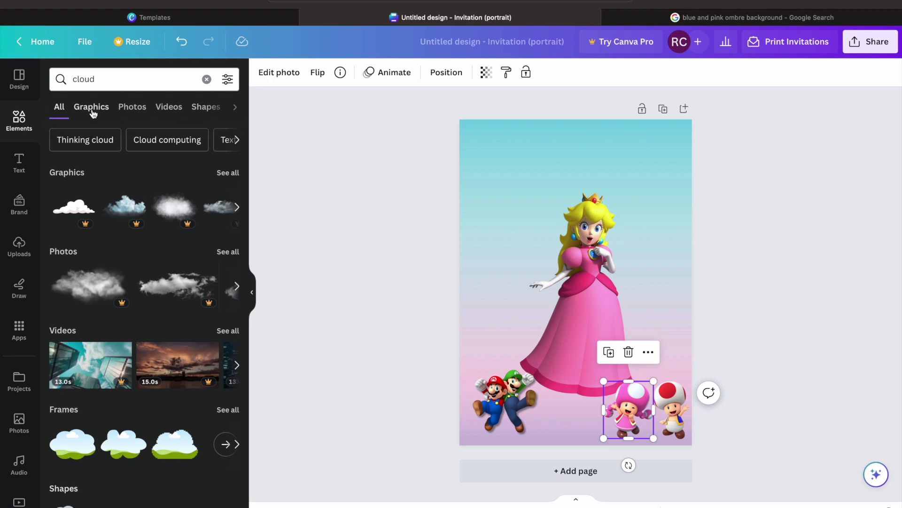
click(228, 173)
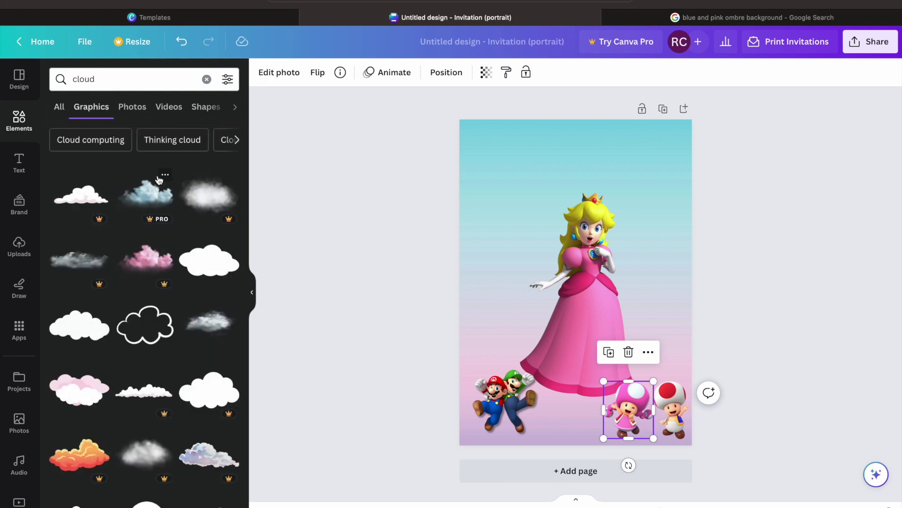
Browse the cloud graphics for a realistic, fluffy cloud suited to the bottom of the invitation
scroll(159, 180, down, 6)
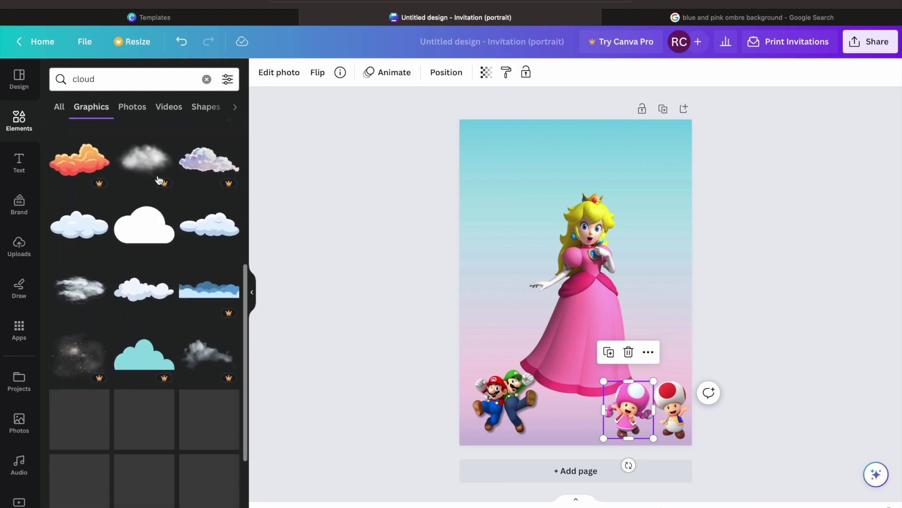
scroll(159, 180, down, 5)
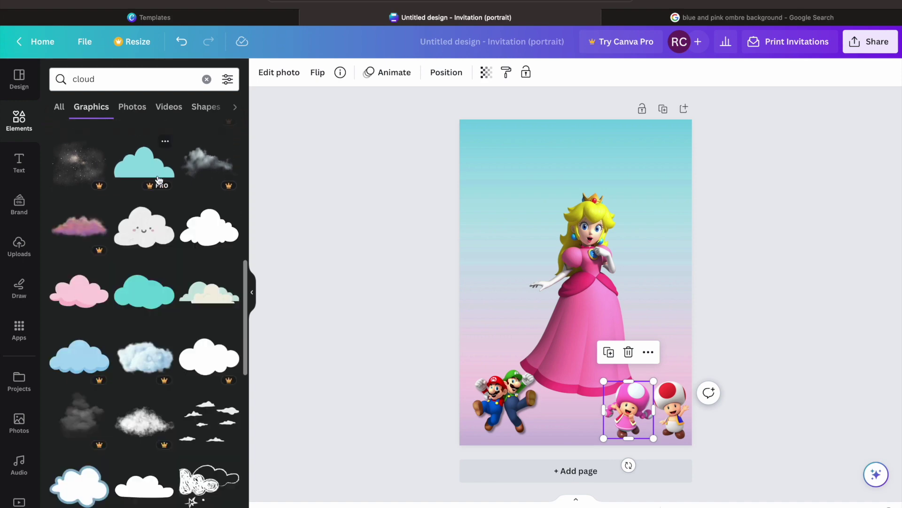
scroll(160, 180, down, 8)
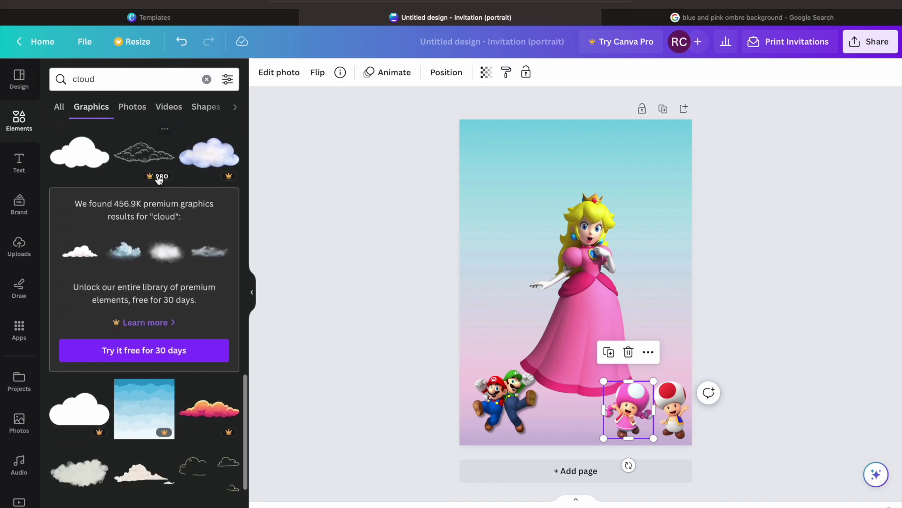
scroll(160, 180, up, 10)
key(Escape)
scroll(131, 177, up, 5)
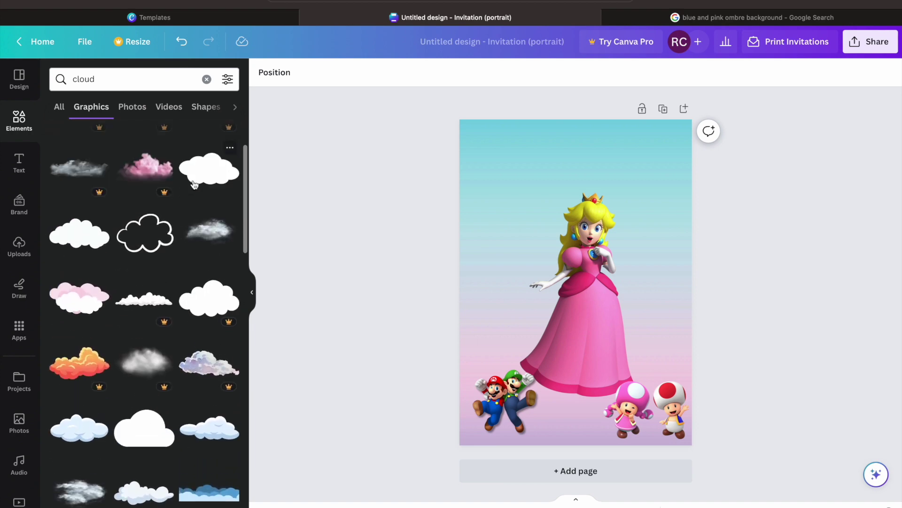
scroll(195, 184, up, 2)
scroll(195, 184, up, 1)
Add the realistic grey-white cloud from the "cumulus cloud" graphics and fit it over the page's lower-left corner, about 1.73 in high
scroll(195, 184, down, 8)
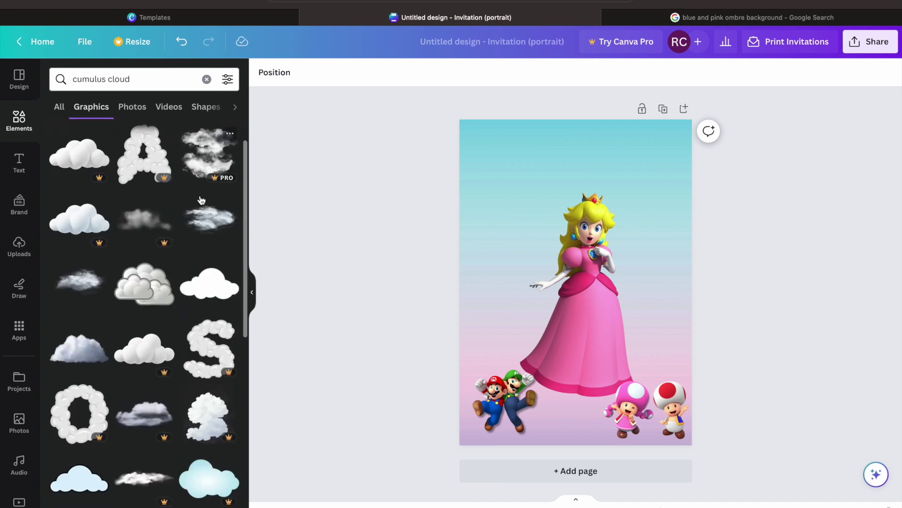
scroll(201, 200, down, 2)
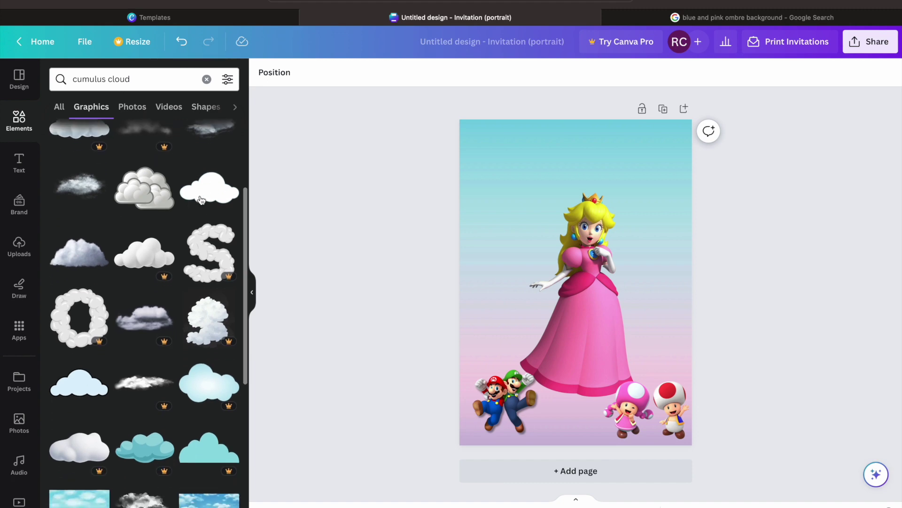
click(89, 258)
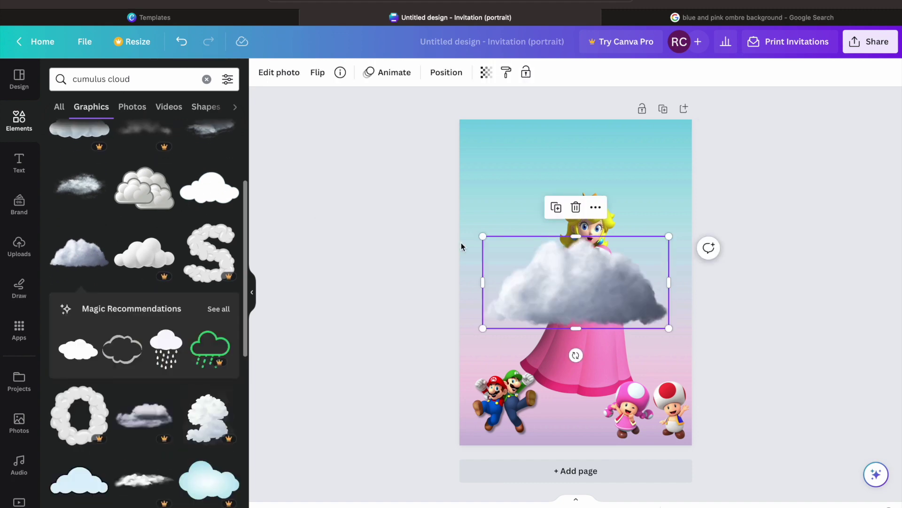
drag(598, 270, 523, 408)
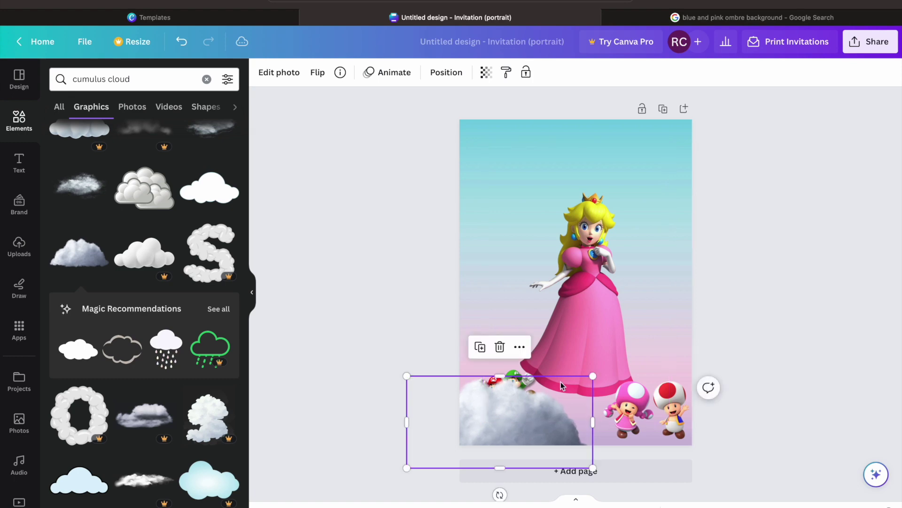
drag(598, 376, 623, 423)
drag(623, 375, 594, 388)
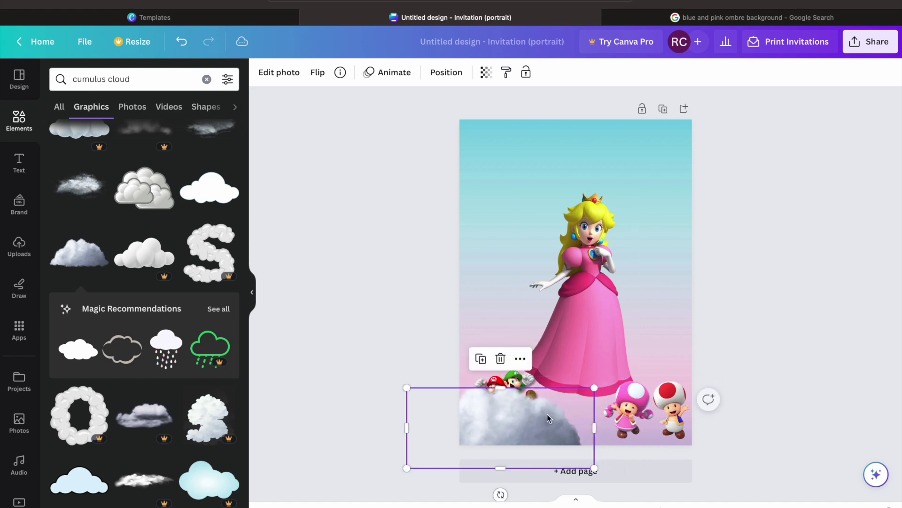
Duplicate the cloud, place the copy over the page's lower-right corner and send it to the back
click(481, 359)
drag(526, 406, 648, 392)
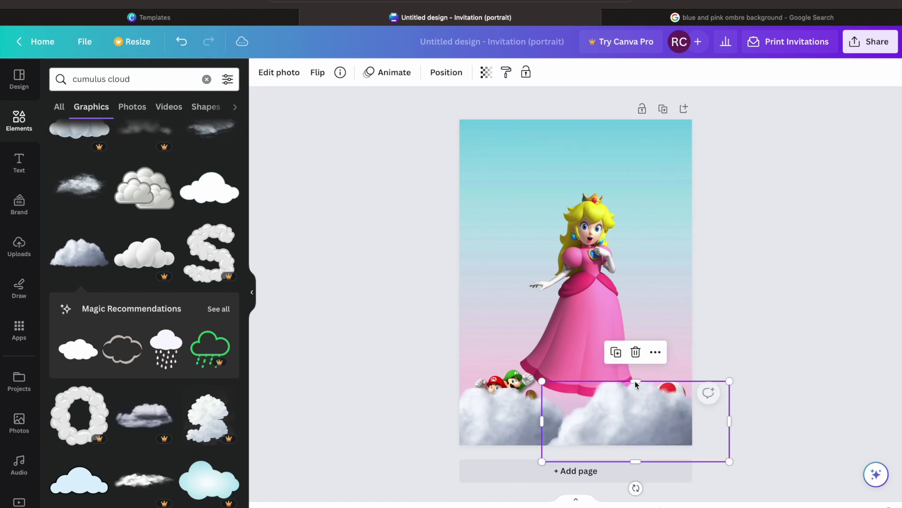
click(447, 72)
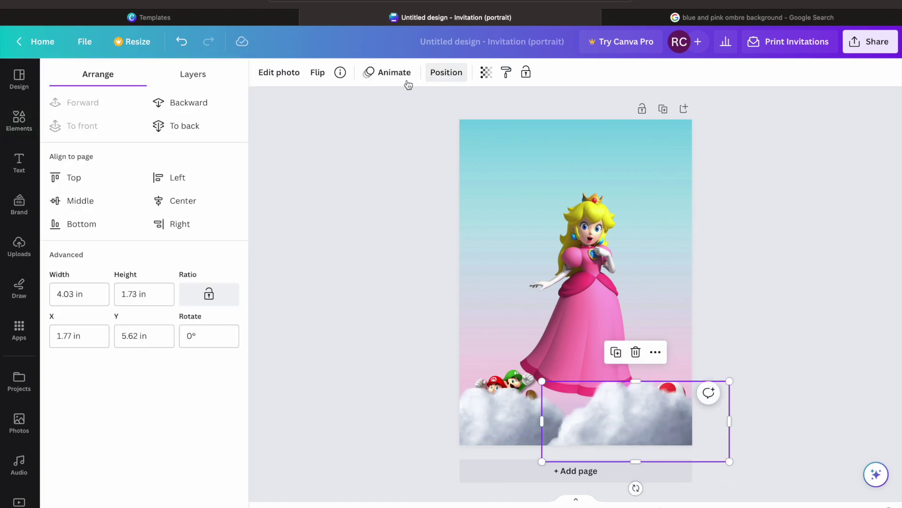
click(185, 126)
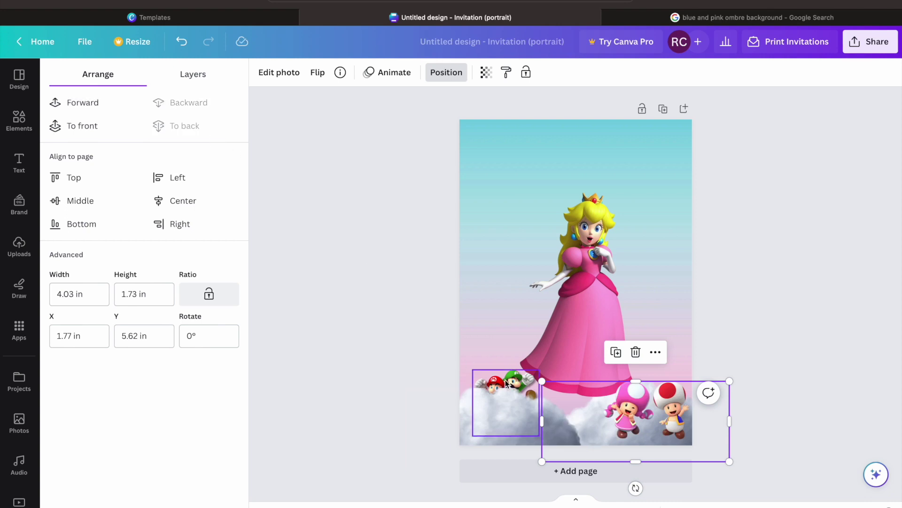
Bring Mario and Luigi to the front, and raise them, Toadette and Toad so they stand on the clouds
click(507, 383)
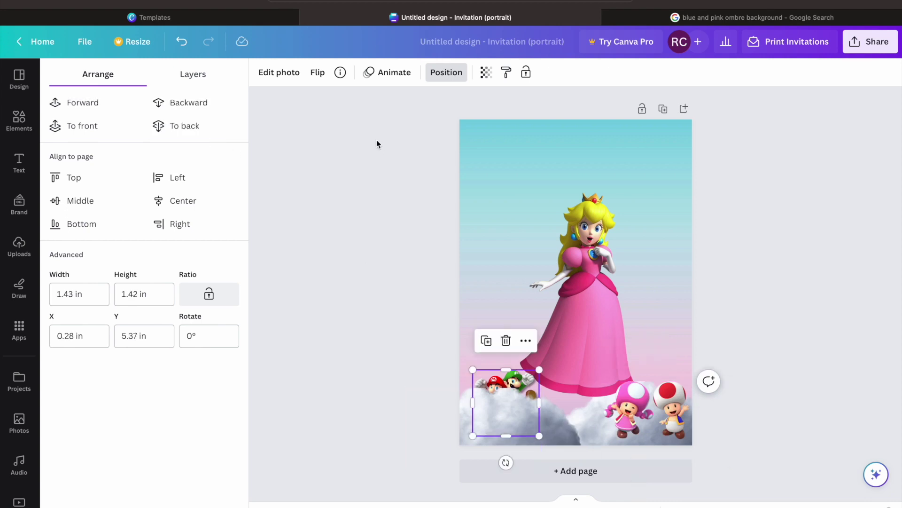
click(91, 126)
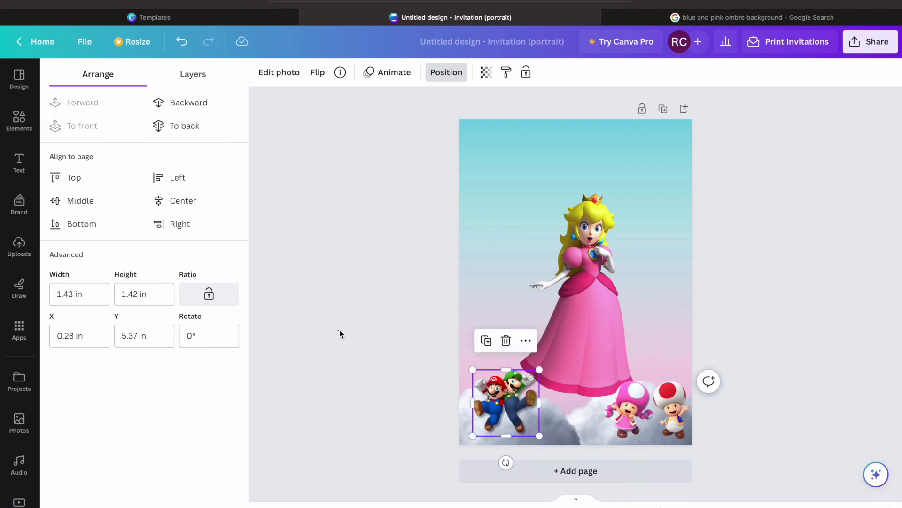
click(340, 329)
drag(511, 399, 505, 377)
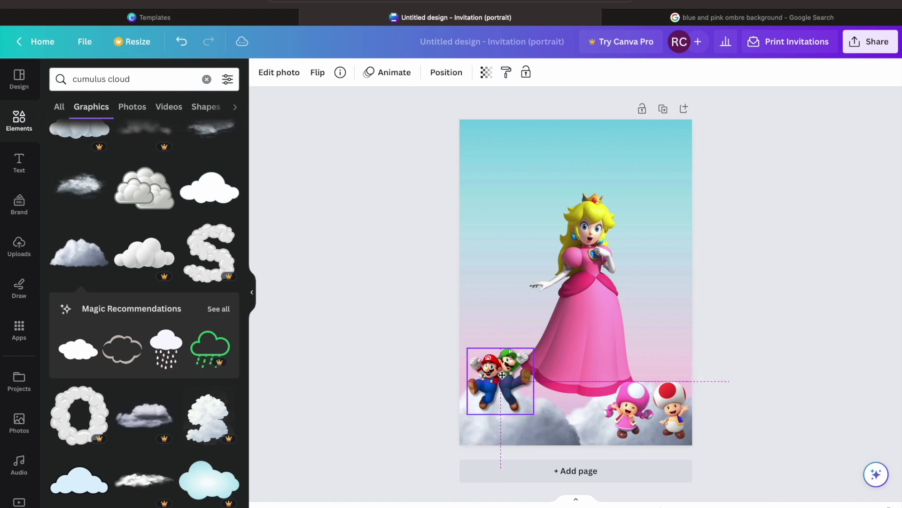
drag(638, 399, 645, 375)
drag(679, 400, 672, 376)
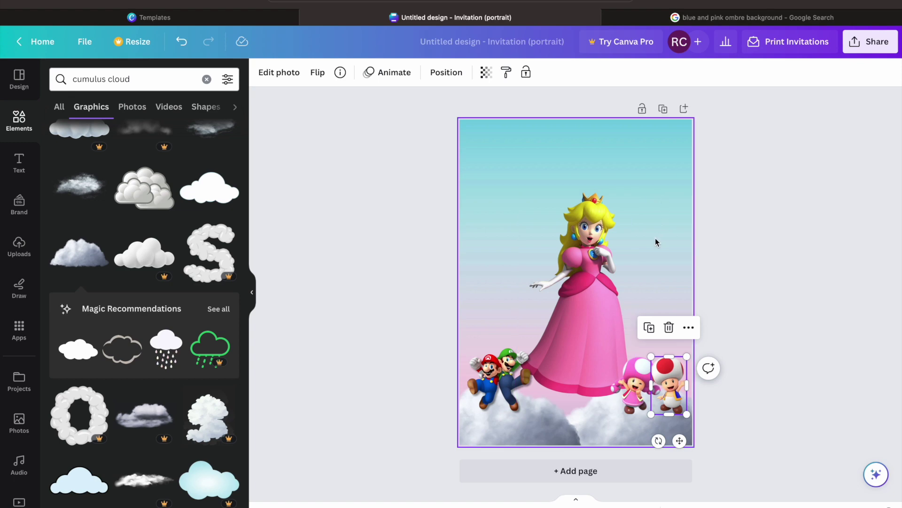
Search the elements for "sparkling stars"
click(120, 70)
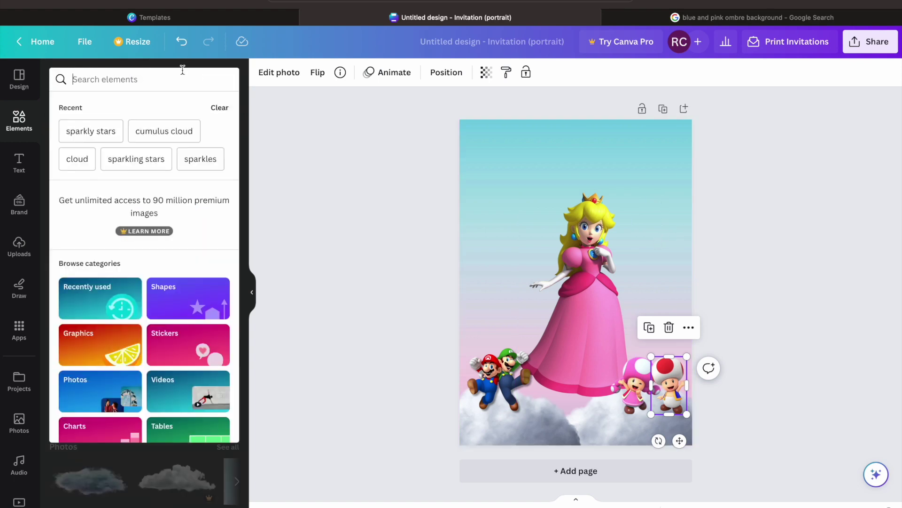
click(26, 125)
scroll(26, 125, down, 1)
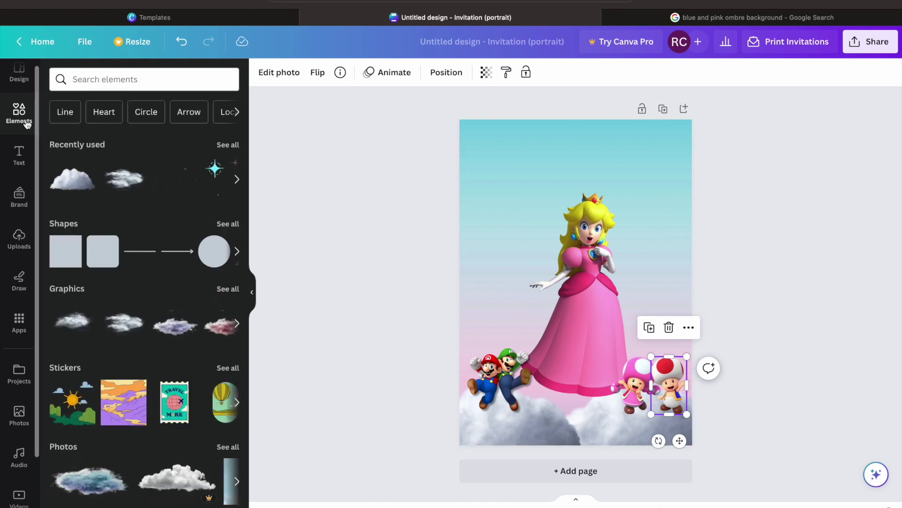
click(76, 78)
text(s)
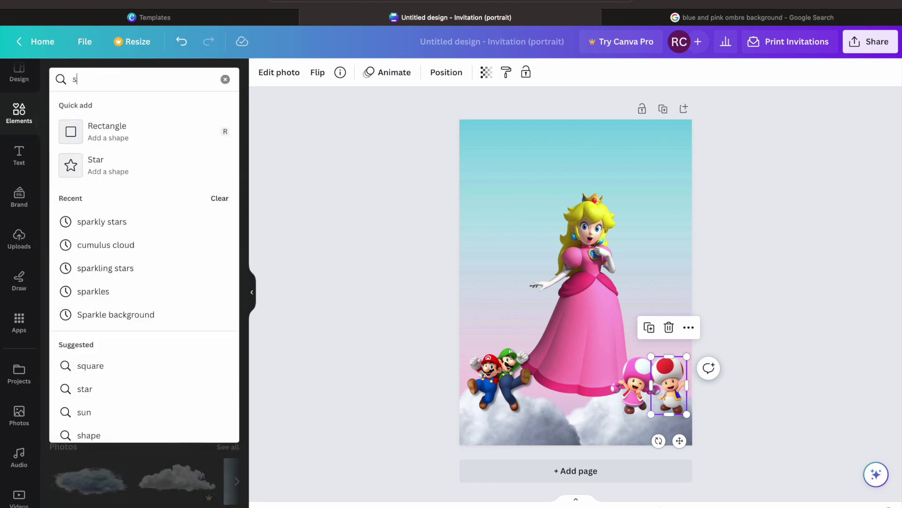
text(parkling s)
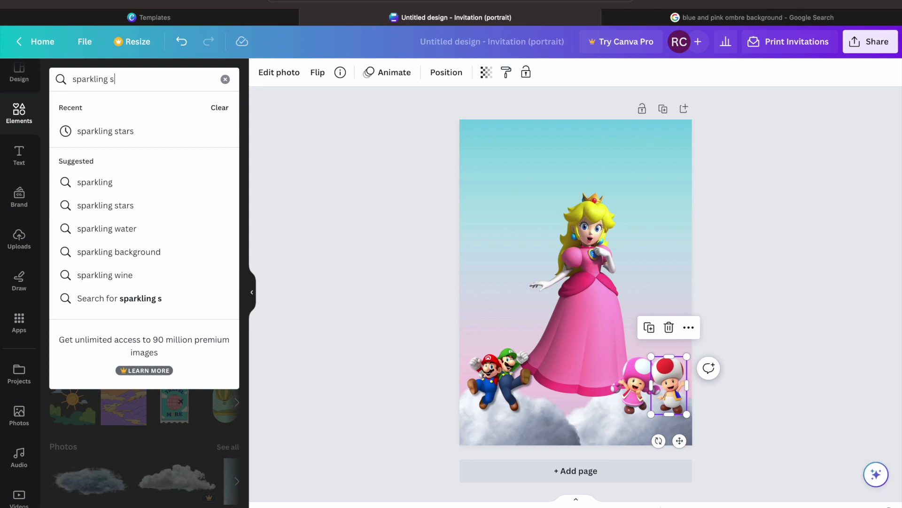
text(tars)
key(Return)
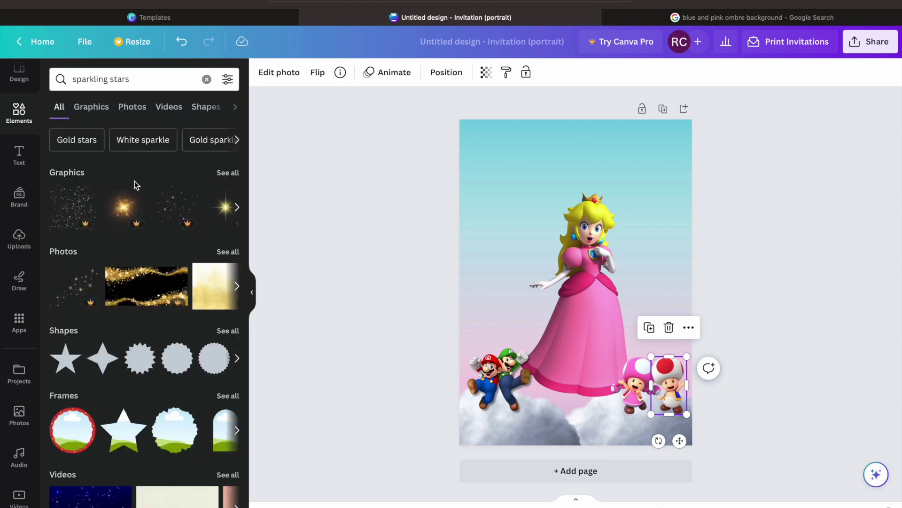
Add the scattered white sparkling stars graphic from the "sparkling stars" graphics and place it over the page's upper-left corner
scroll(150, 188, down, 3)
scroll(150, 188, up, 2)
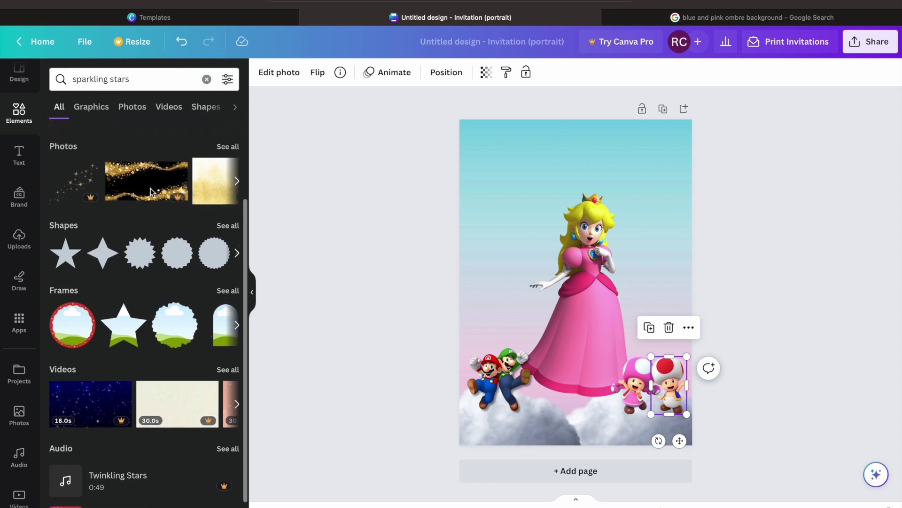
click(228, 123)
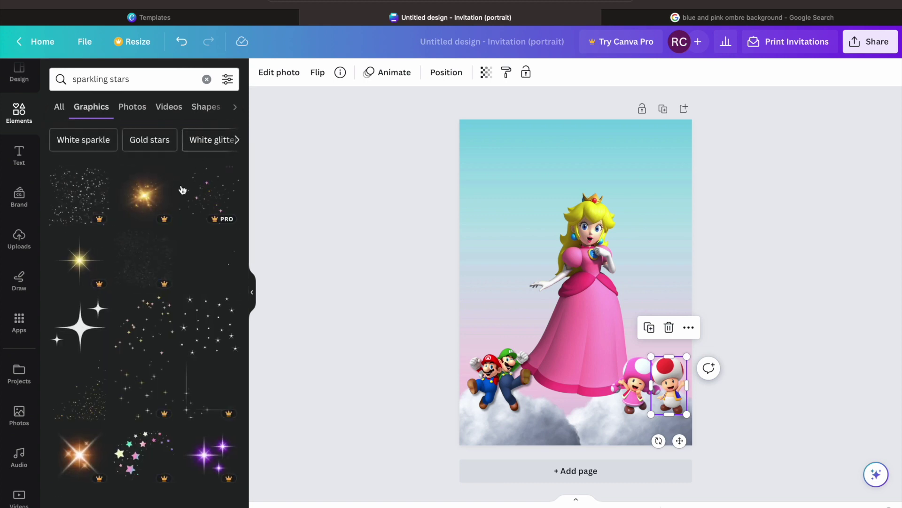
scroll(188, 212, down, 2)
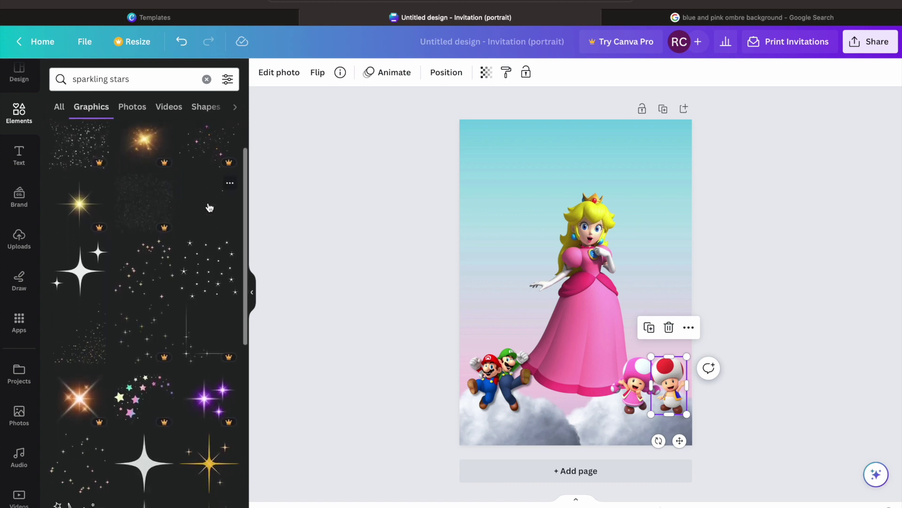
click(212, 214)
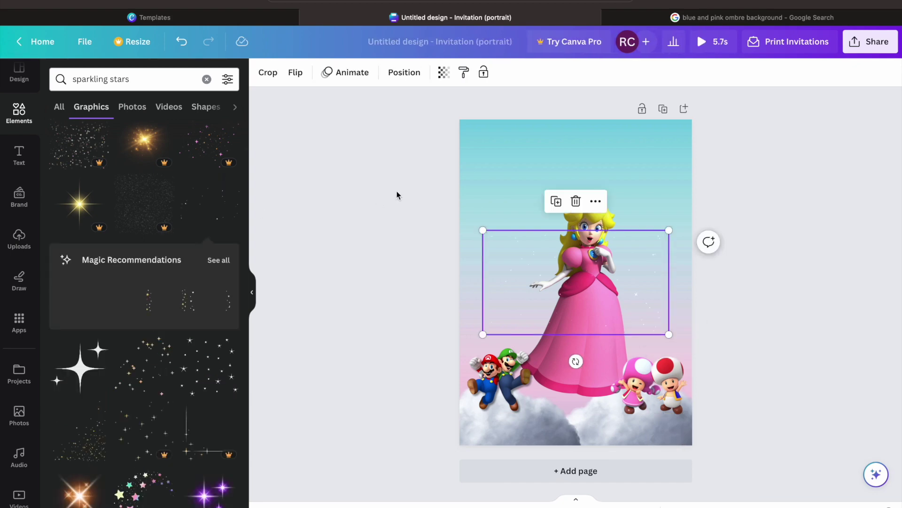
drag(521, 275, 492, 178)
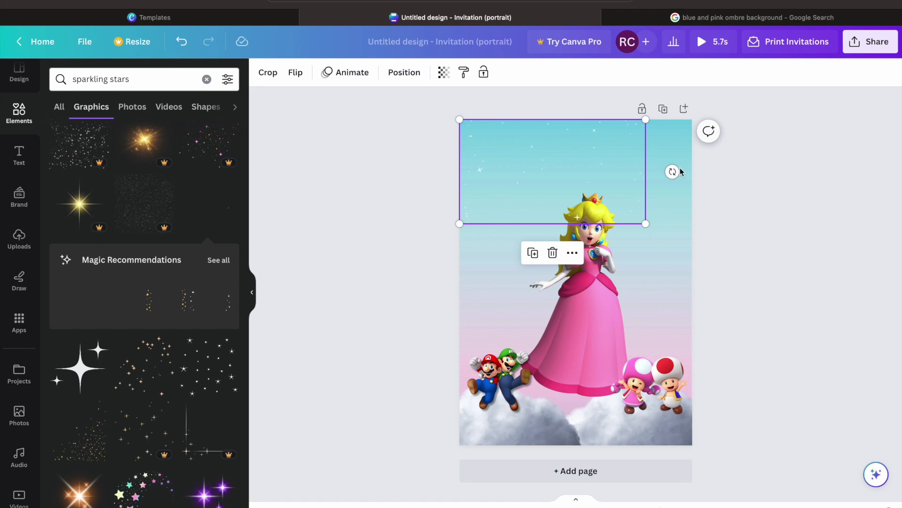
Duplicate the stars graphic and place copies over the page's upper-right corner and the middle of its right edge
click(533, 253)
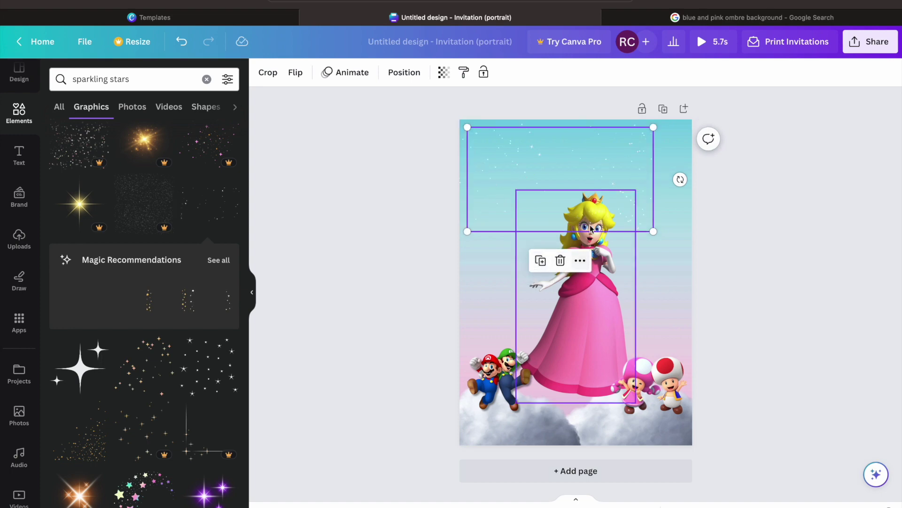
drag(623, 178, 804, 169)
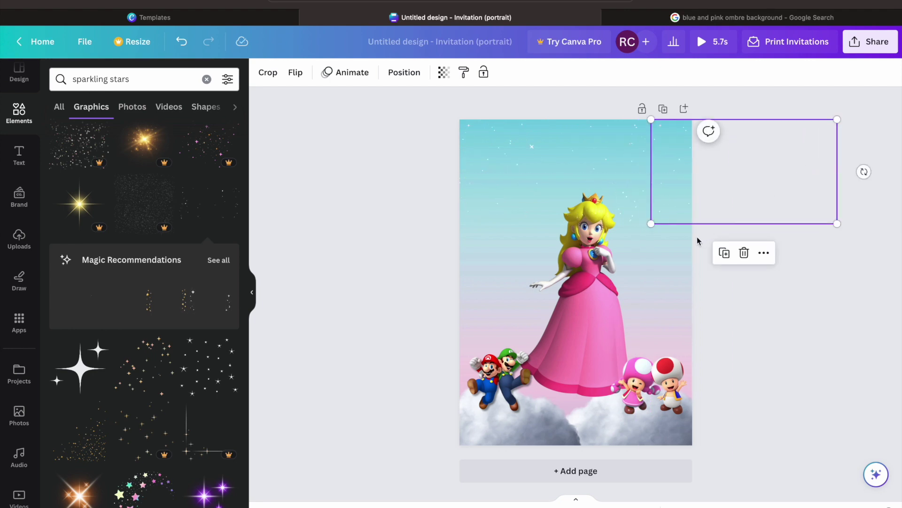
click(724, 253)
drag(727, 211, 730, 299)
Place further copies of the stars graphic over the page's middle-left, lower-left and lower-right areas to cover the whole background
click(535, 202)
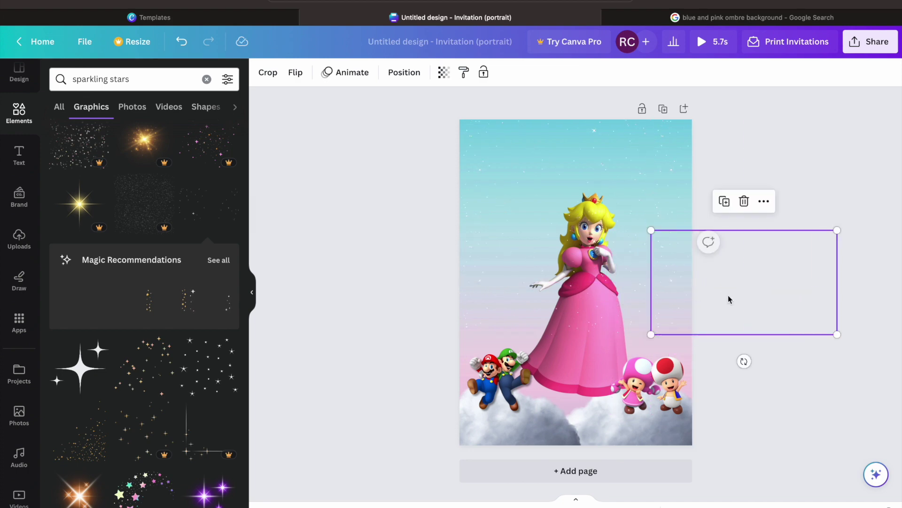
click(725, 201)
drag(558, 303, 744, 376)
click(757, 192)
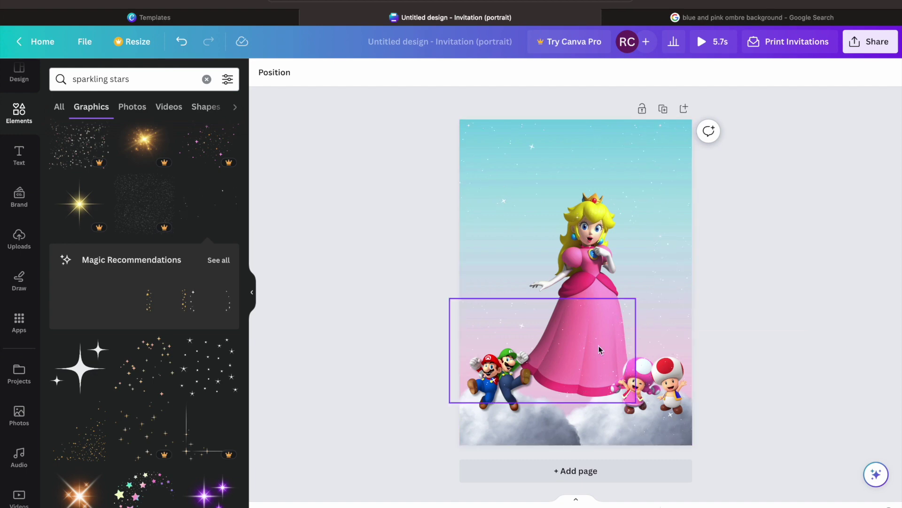
click(501, 332)
drag(501, 333, 487, 265)
drag(586, 275, 617, 343)
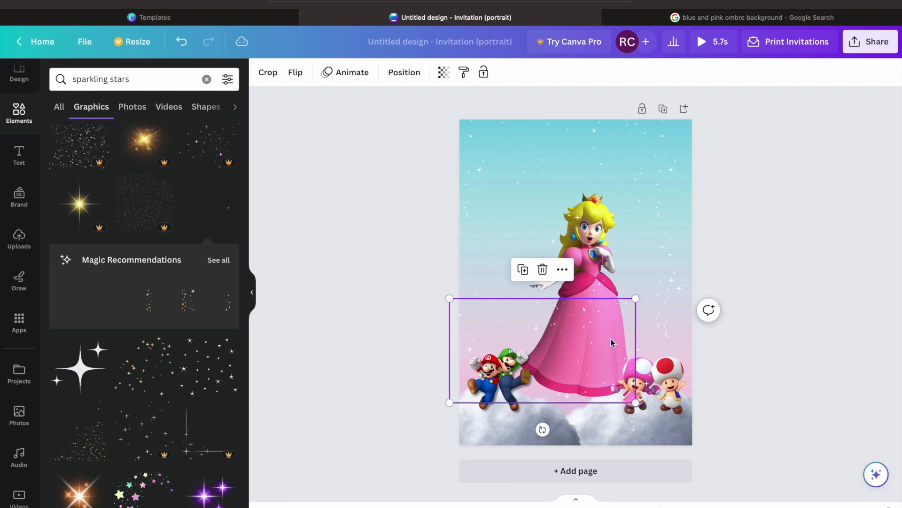
Send the sparkling stars overlays at the upper left, middle left, lower left and lower right behind the characters
click(598, 216)
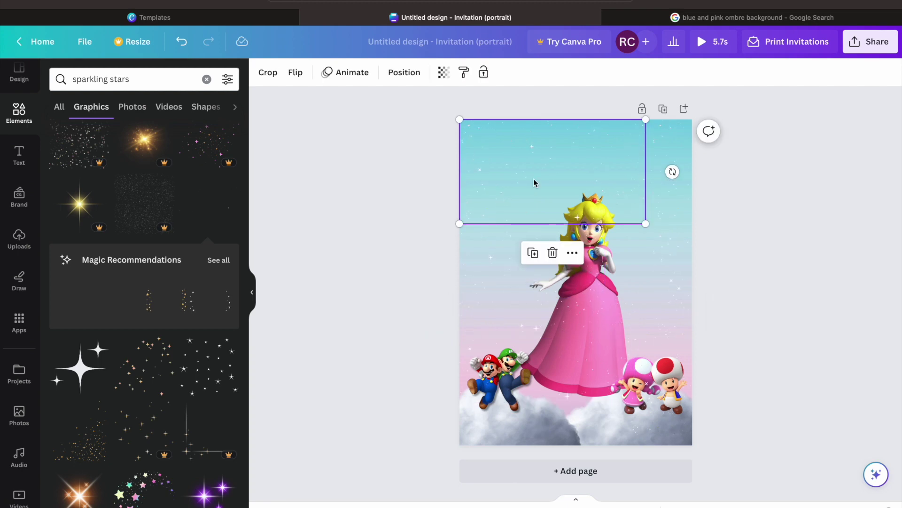
click(393, 71)
click(182, 126)
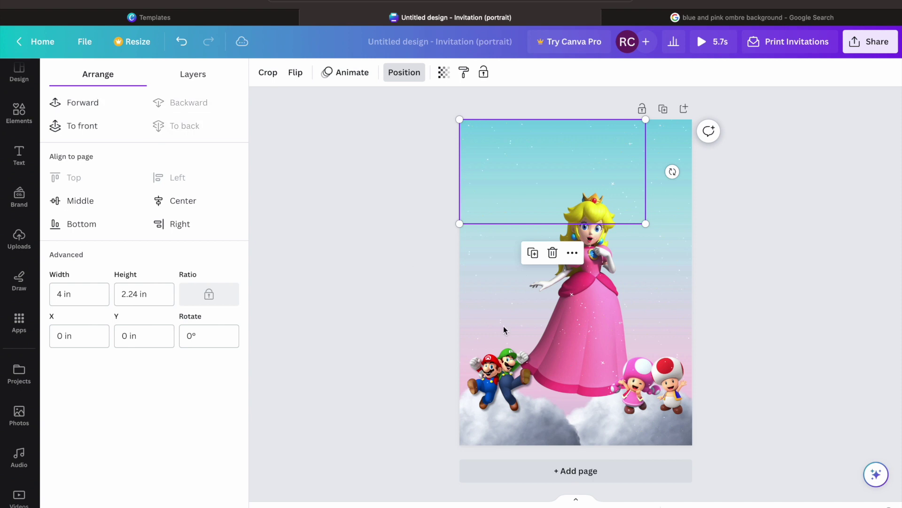
click(510, 288)
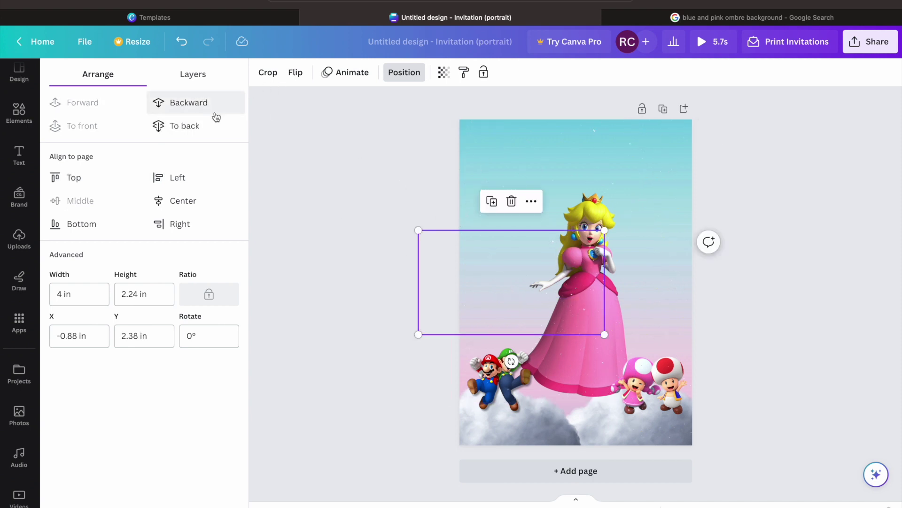
drag(477, 322, 509, 390)
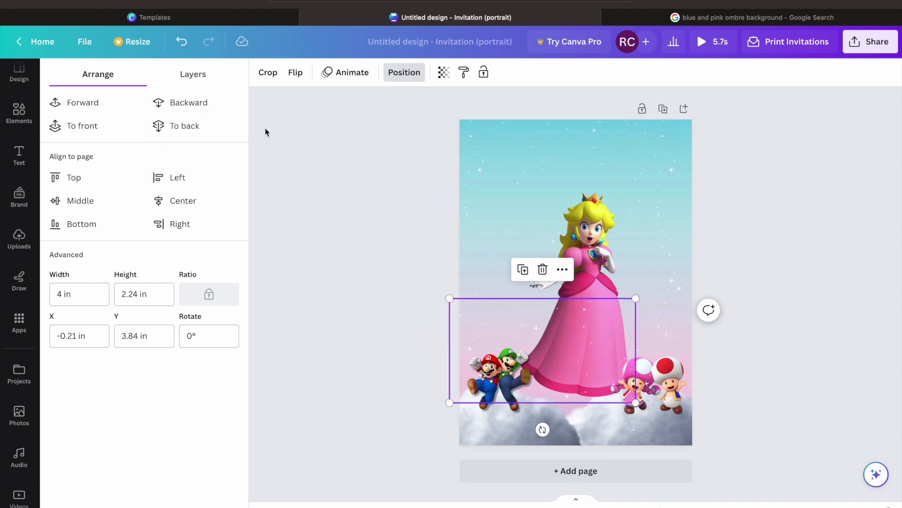
click(179, 125)
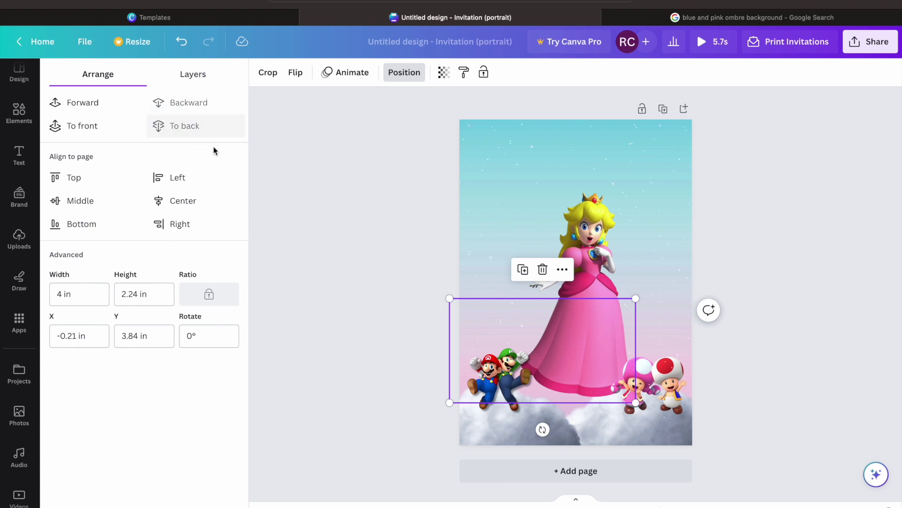
click(654, 337)
click(188, 127)
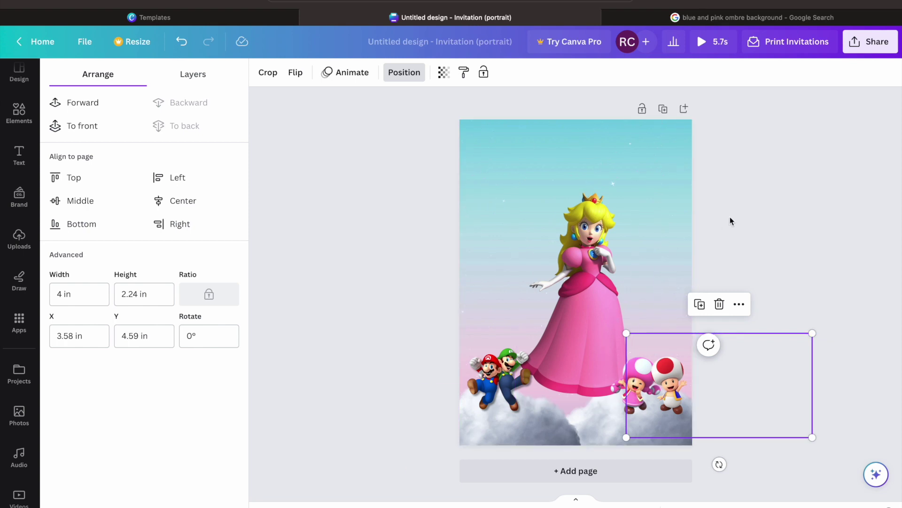
key(Escape)
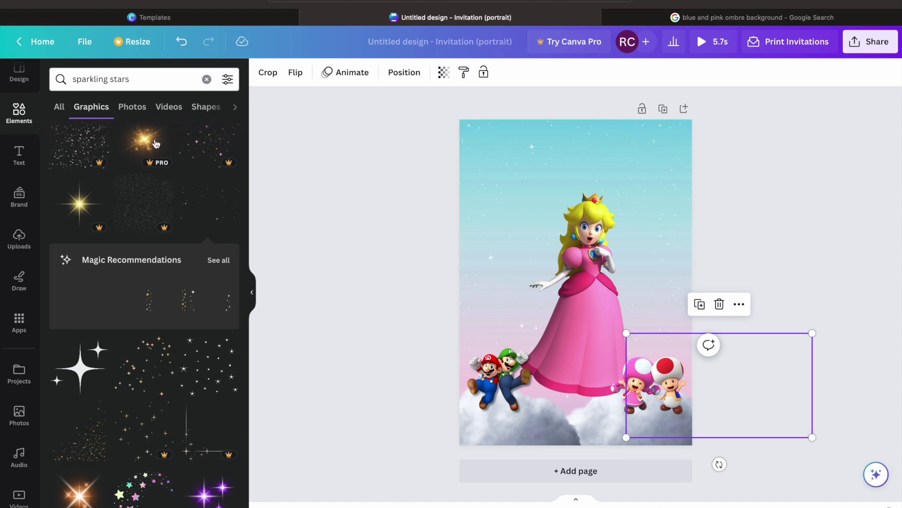
Add the uploaded gold coin and yellow star, shrink both, and place them near the page's upper-left and upper-right areas
click(20, 240)
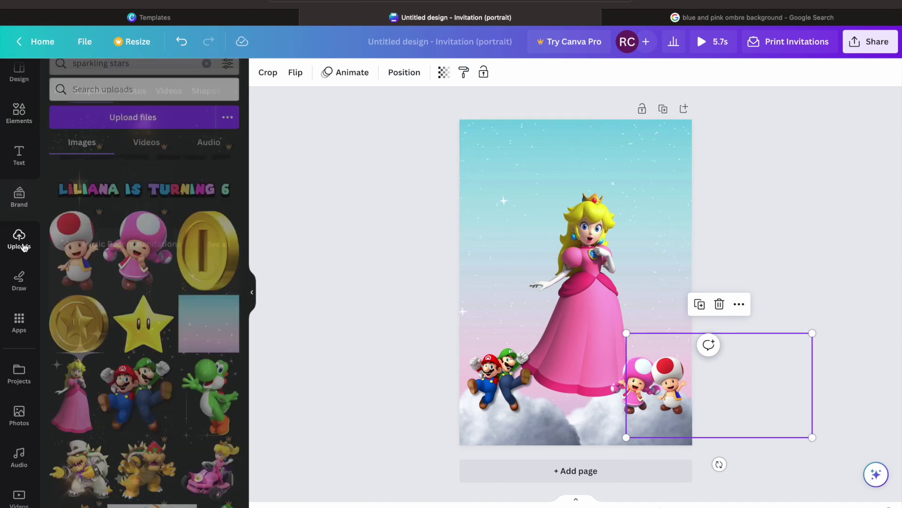
click(208, 237)
drag(657, 384, 516, 177)
click(138, 324)
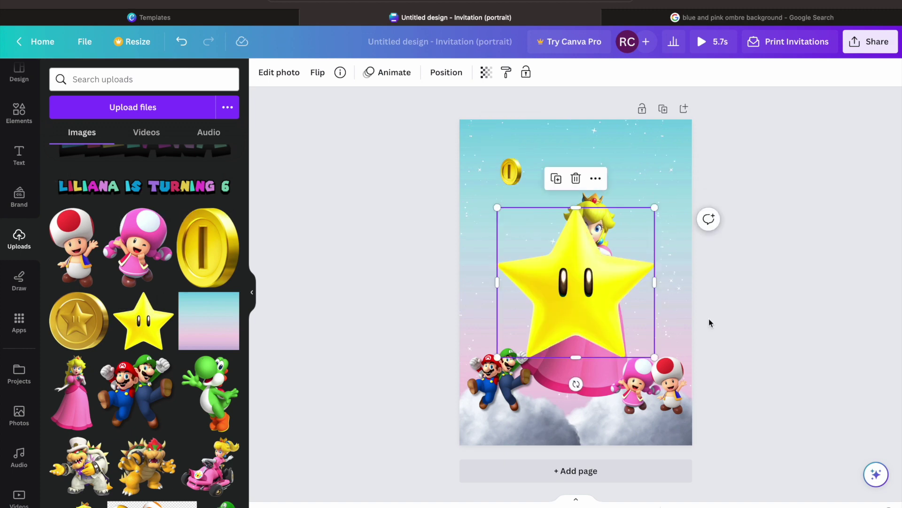
drag(654, 361, 659, 143)
Place a coin copy above Toad, enlarge the upper-right star, scatter star copies around Peach, and lower the upper-left coin slightly
click(515, 177)
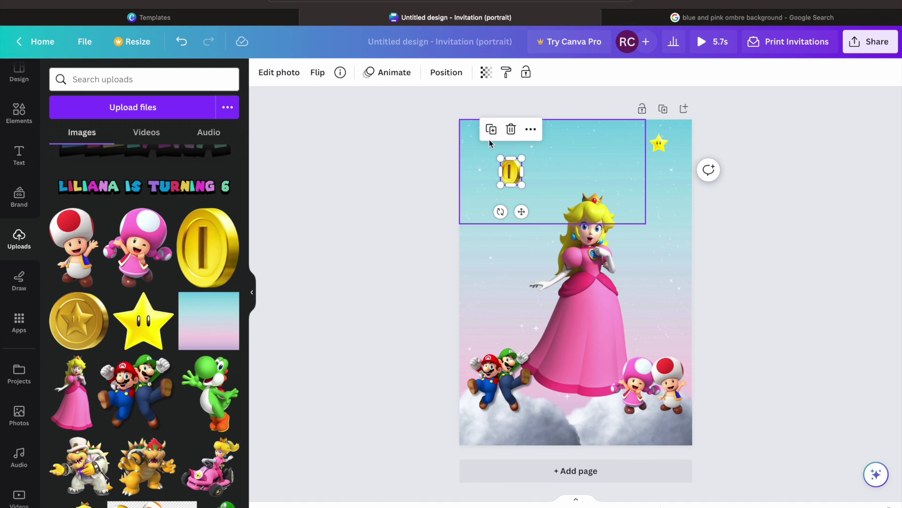
drag(515, 178, 667, 318)
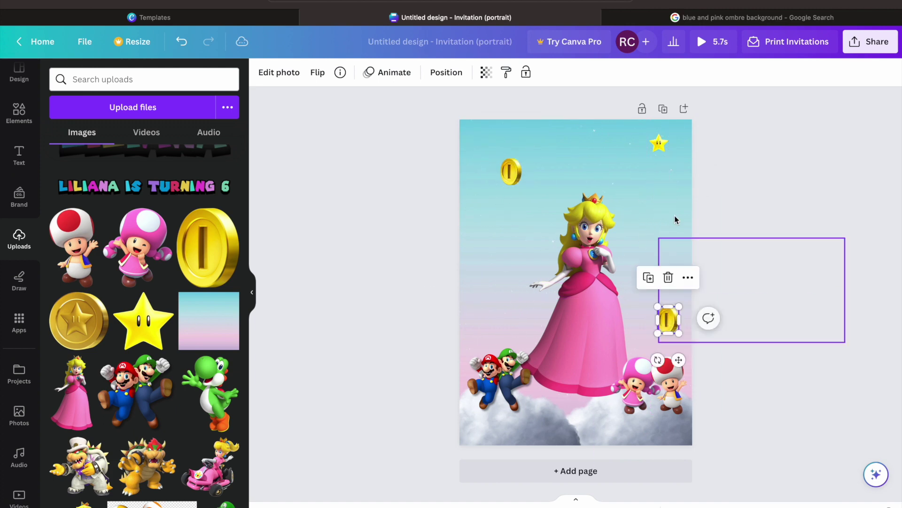
click(659, 143)
drag(672, 154, 676, 161)
drag(540, 203, 641, 238)
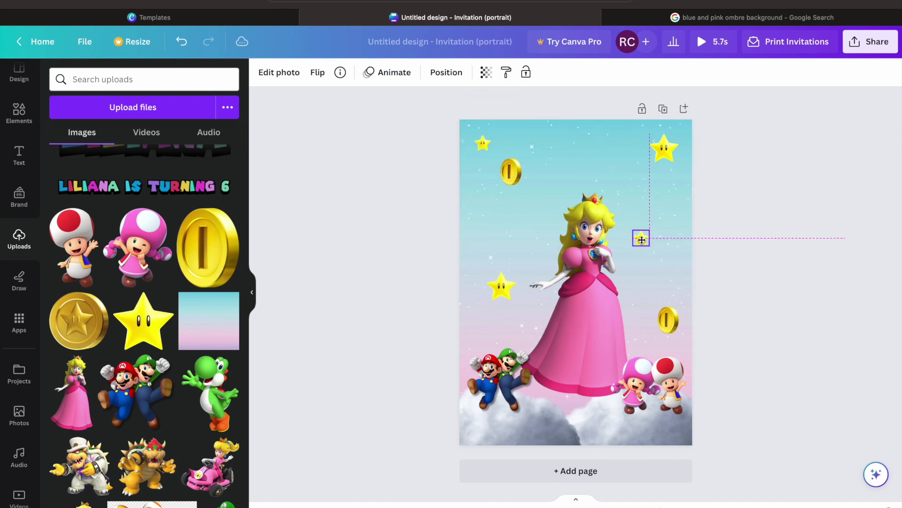
drag(511, 172, 512, 185)
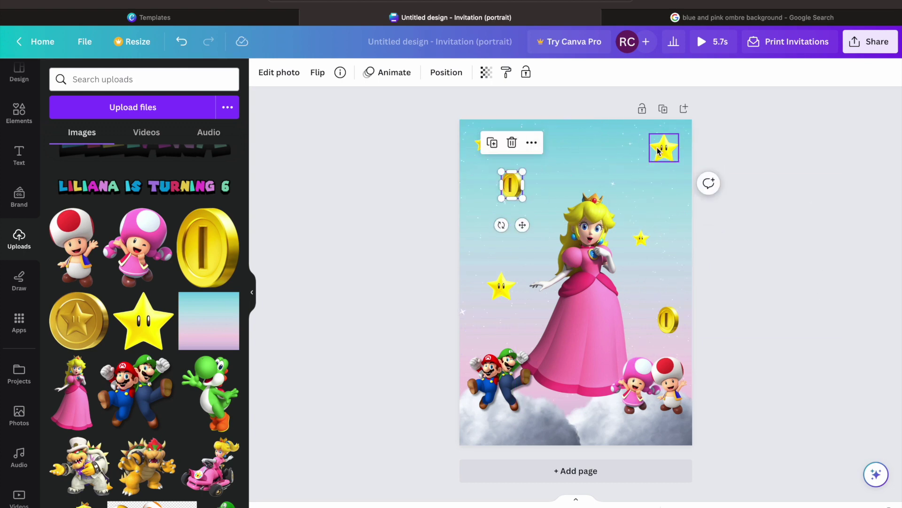
Switch to the Google browser tab and search for "super mario font generator"
key(ctrl+Tab)
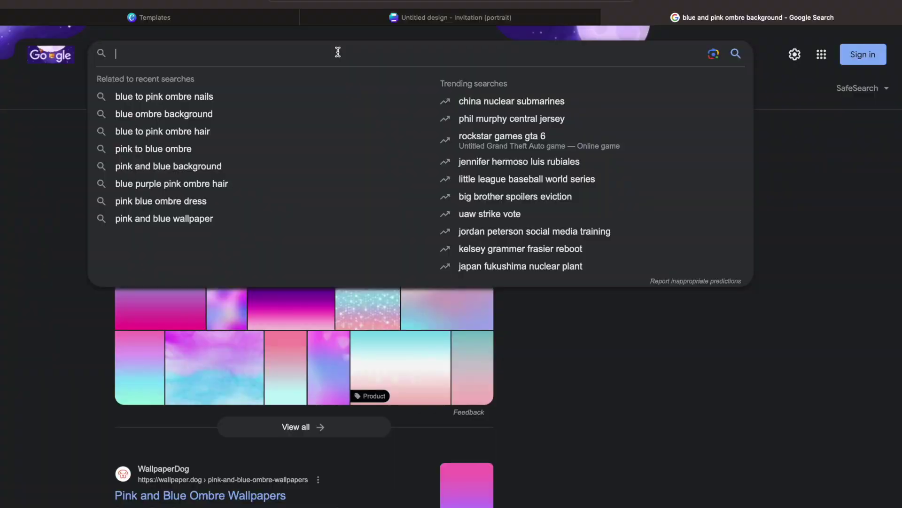
text(super mario font )
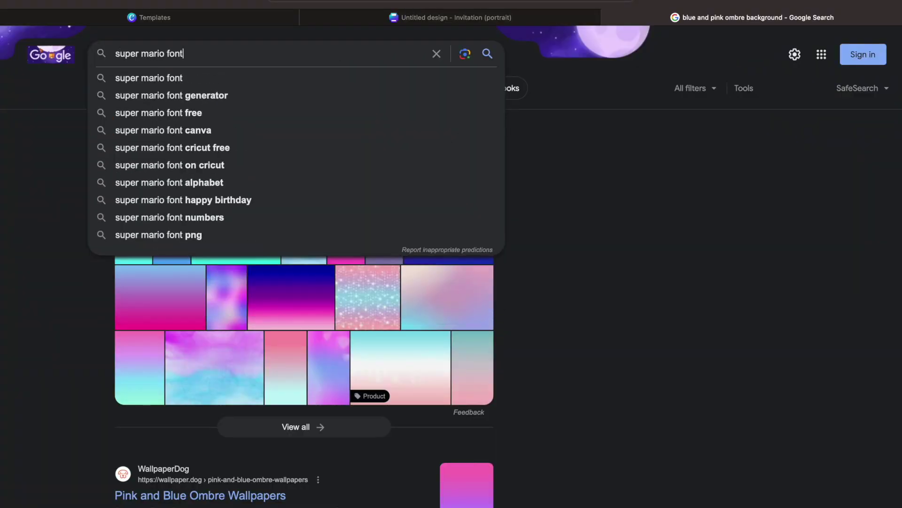
text(generator)
key(Return)
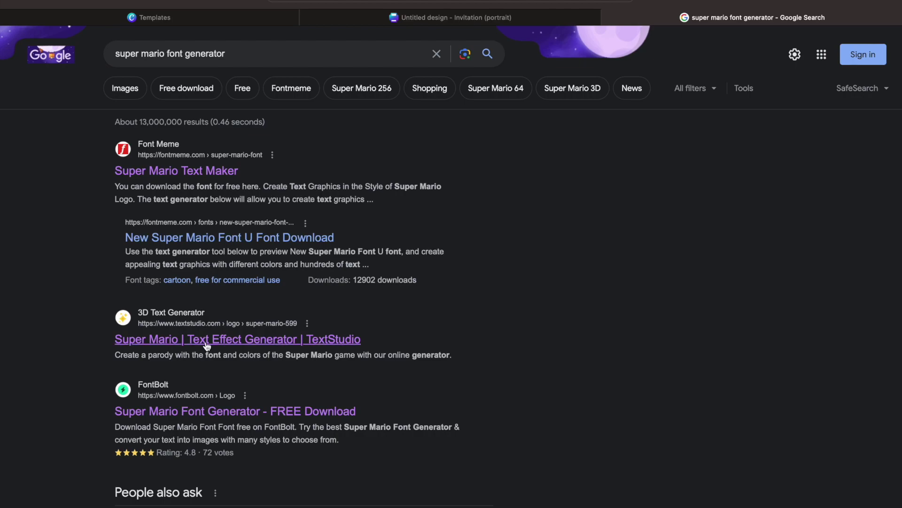
Open TextStudio's Super Mario text effect generator and replace the sample text with the birthday child's first name
click(224, 335)
scroll(242, 333, down, 5)
drag(207, 135, 253, 154)
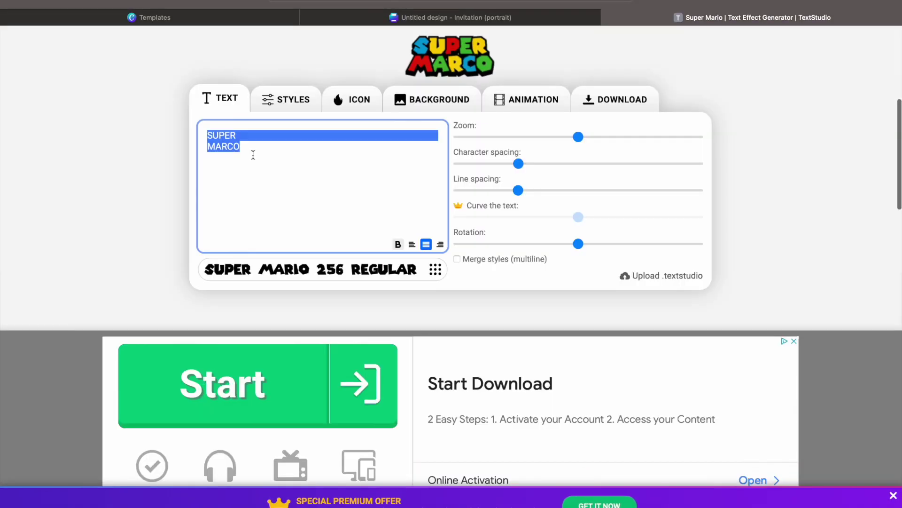
text(Liliana)
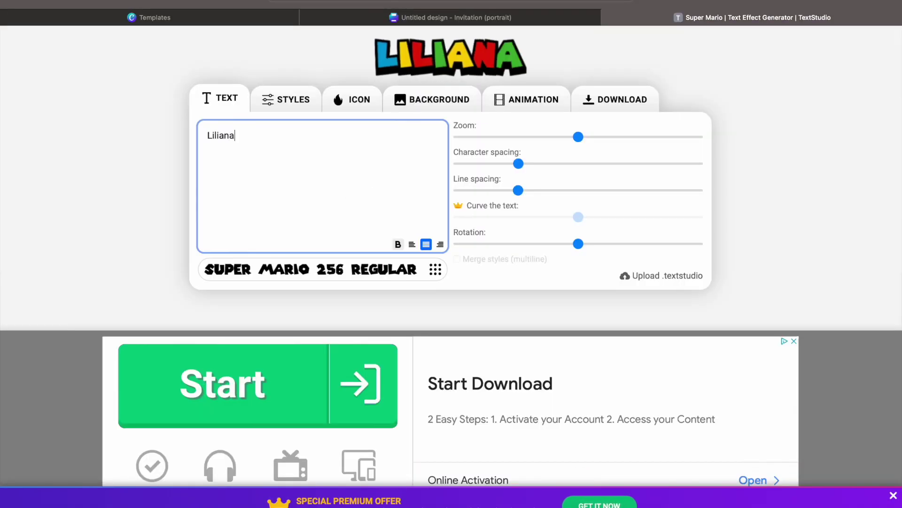
Edit the lettering's fill style palette and change the third colour to magenta #E707C4
click(299, 110)
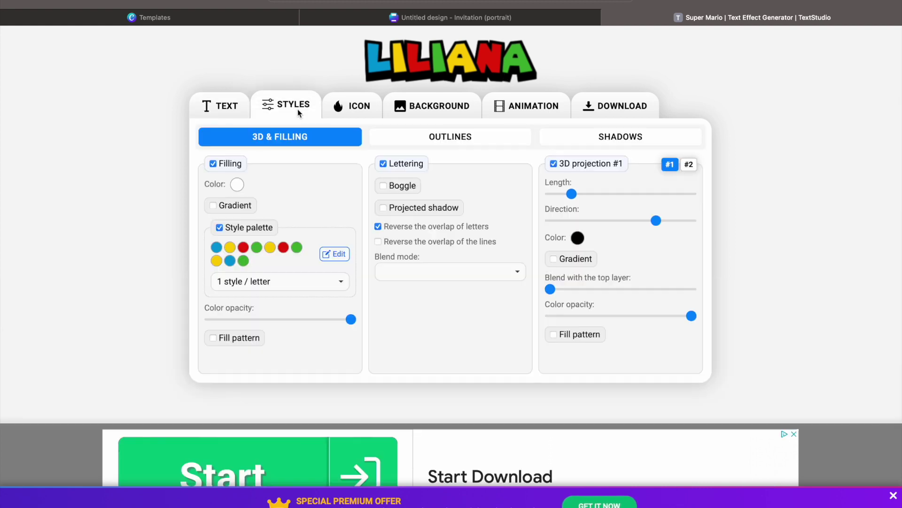
click(334, 249)
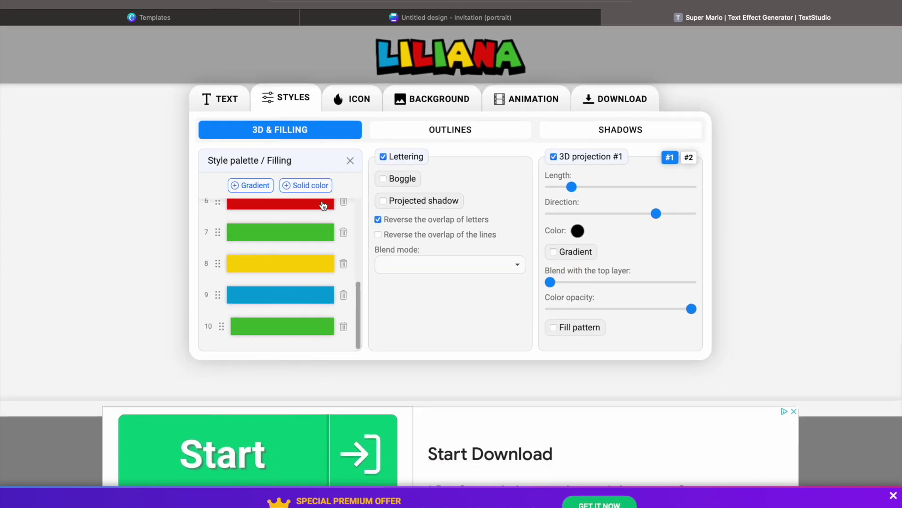
click(302, 286)
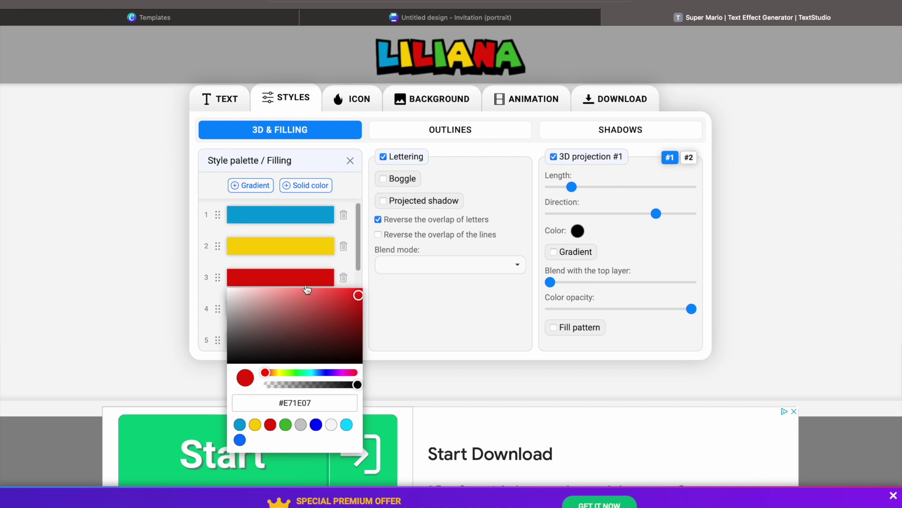
click(344, 371)
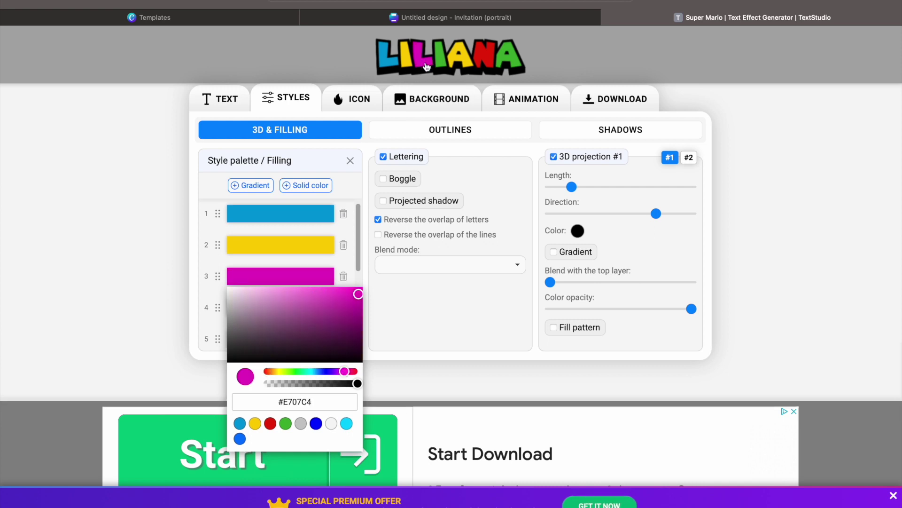
Change the lettering palette's second colour to muted yellow #E8CD4D and its fourth colour to teal #32B1A9
click(313, 251)
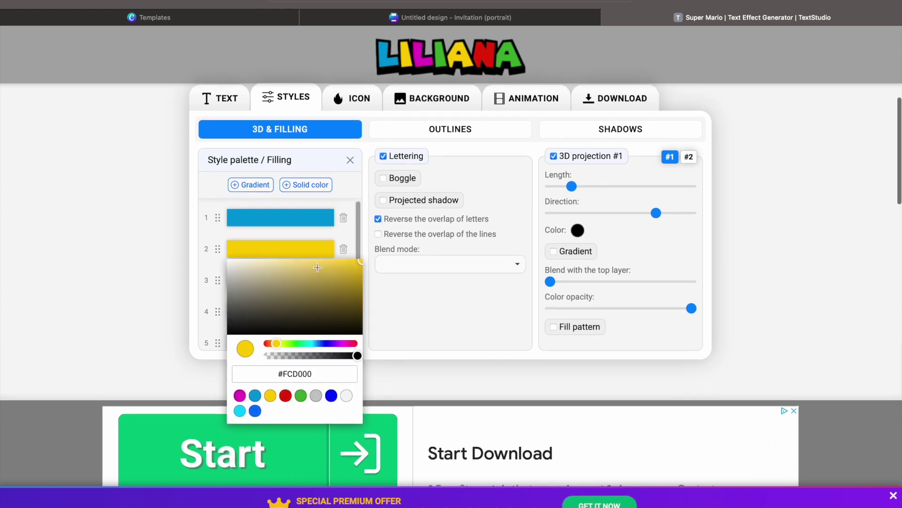
click(317, 266)
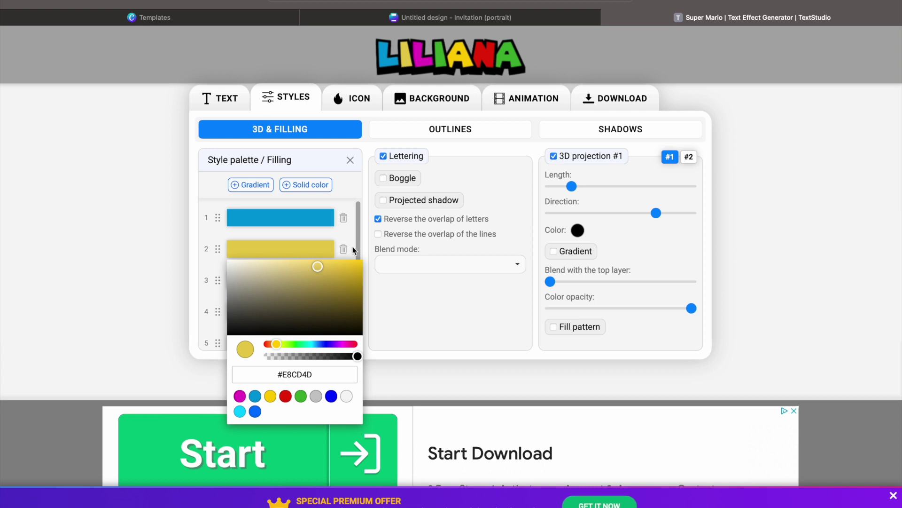
click(321, 226)
click(360, 207)
click(304, 323)
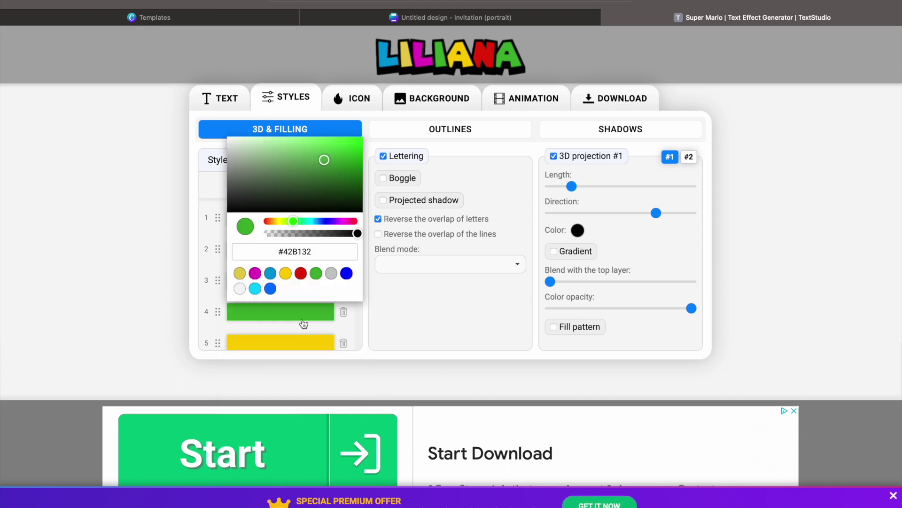
click(309, 221)
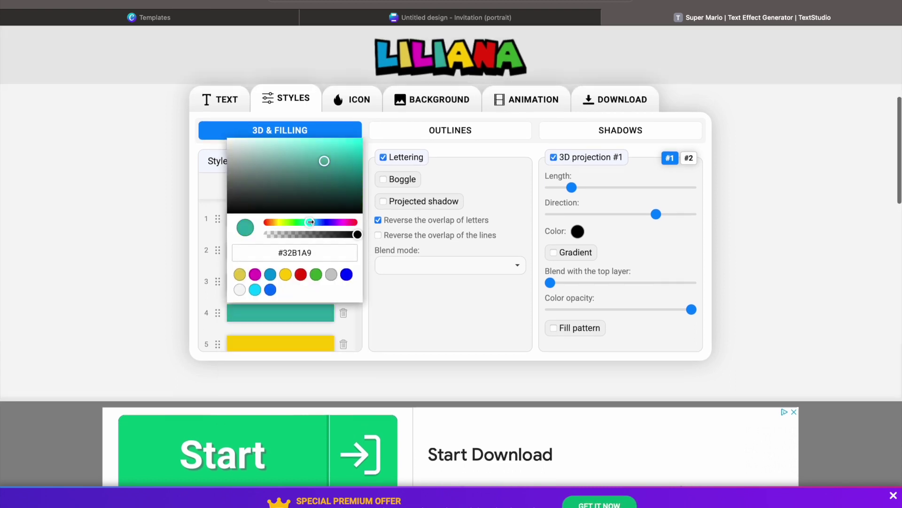
Change the palette's sixth colour to purple #A707E7 and its seventh colour to light green #91D387
scroll(308, 346, down, 3)
click(324, 308)
click(338, 216)
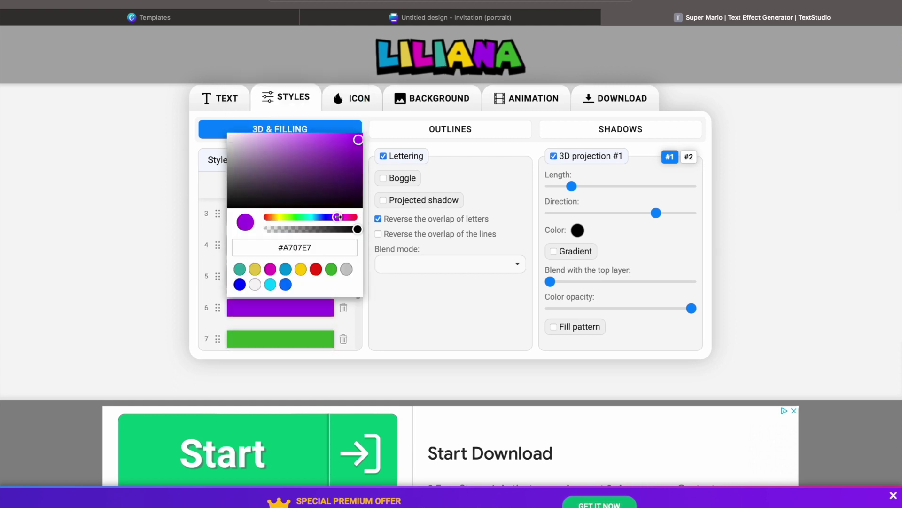
scroll(311, 334, down, 1)
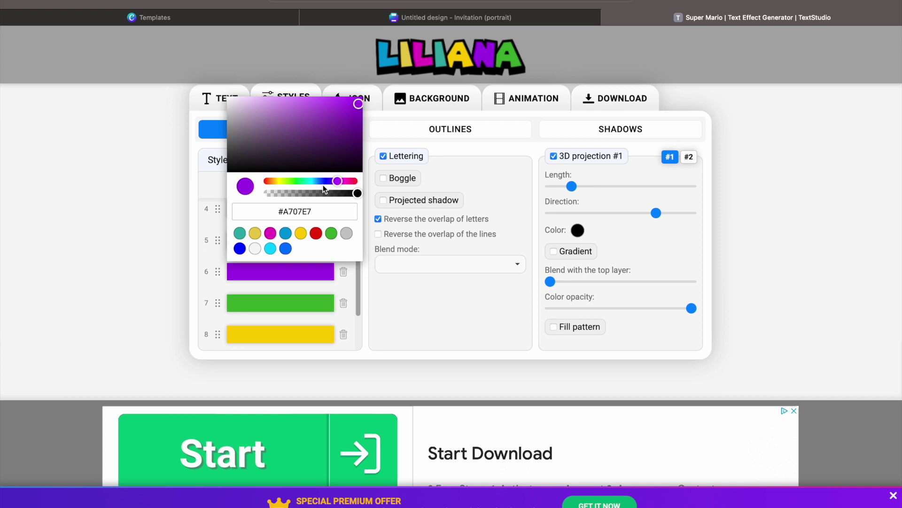
click(306, 307)
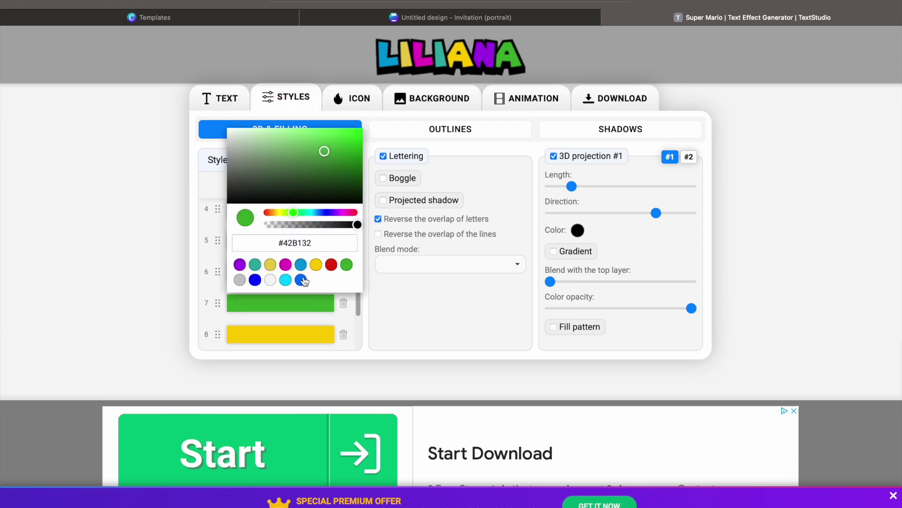
click(276, 141)
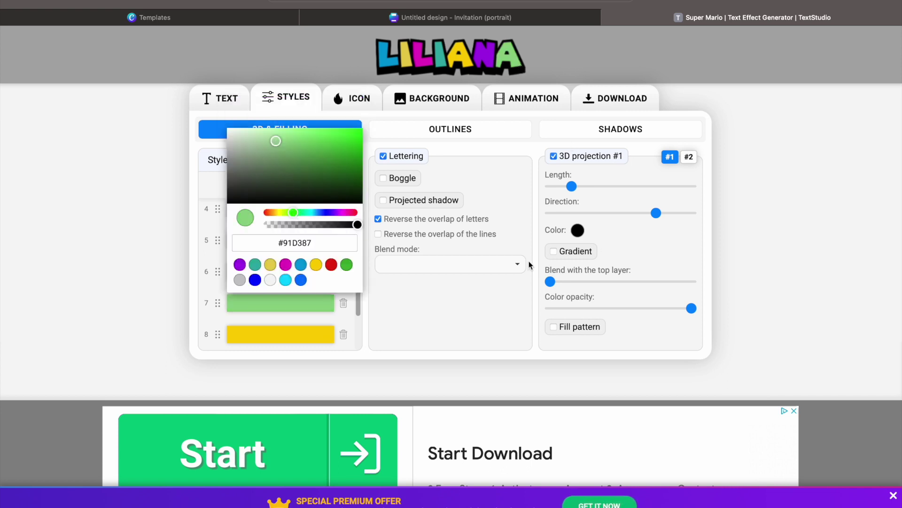
scroll(334, 315, up, 3)
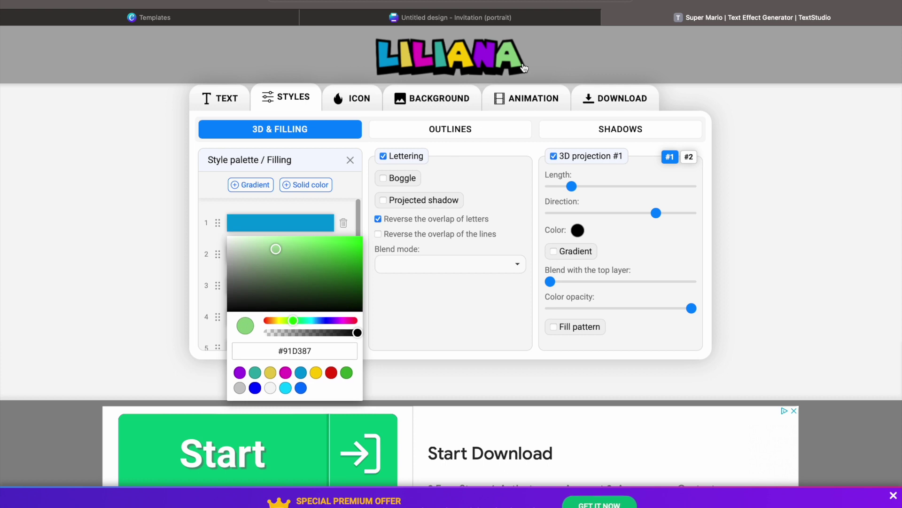
Make the lettering's background fully transparent and download the name graphic as a PNG
click(439, 98)
drag(690, 200, 457, 207)
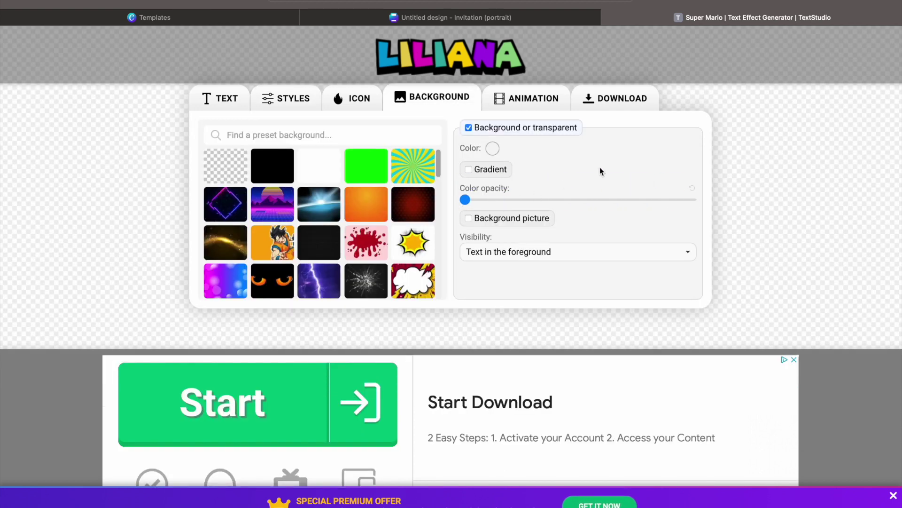
click(637, 100)
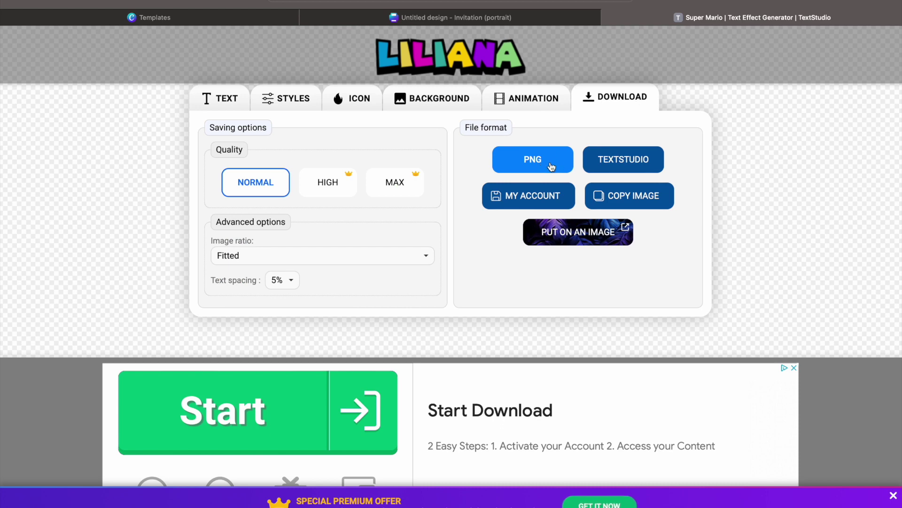
click(552, 166)
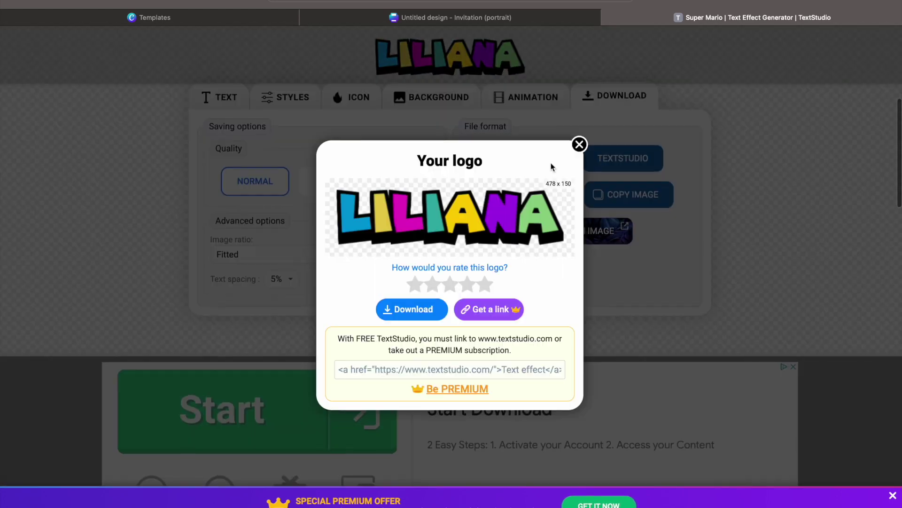
click(424, 311)
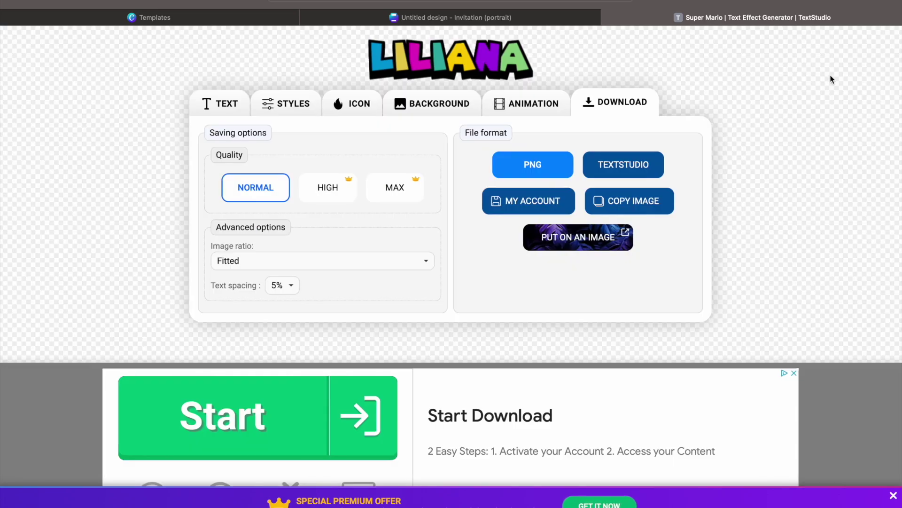
Switch to Finder and move the newly downloaded name PNG from Downloads to the desktop
click(418, 19)
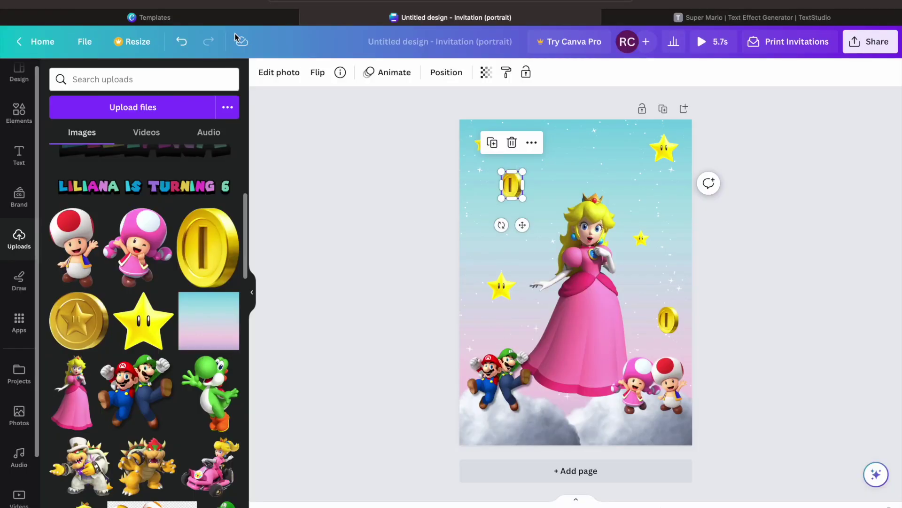
key(super+Tab)
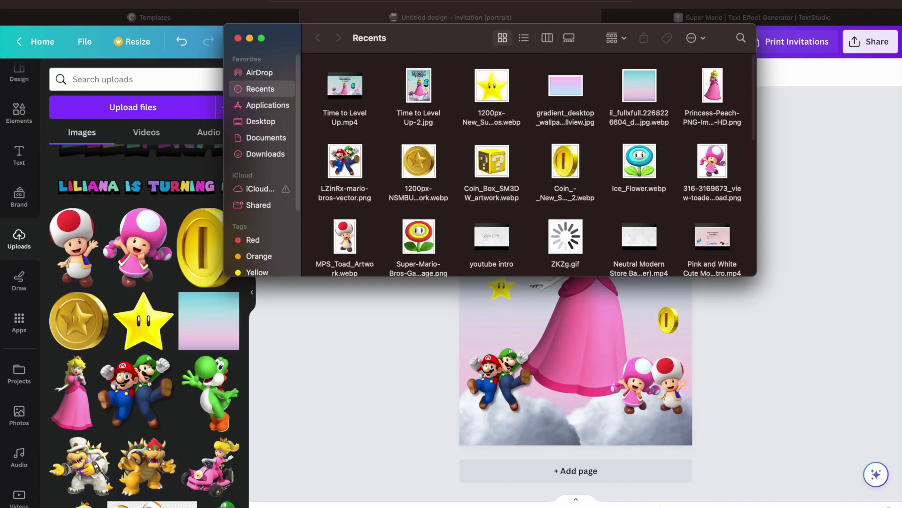
click(265, 154)
drag(345, 83, 657, 246)
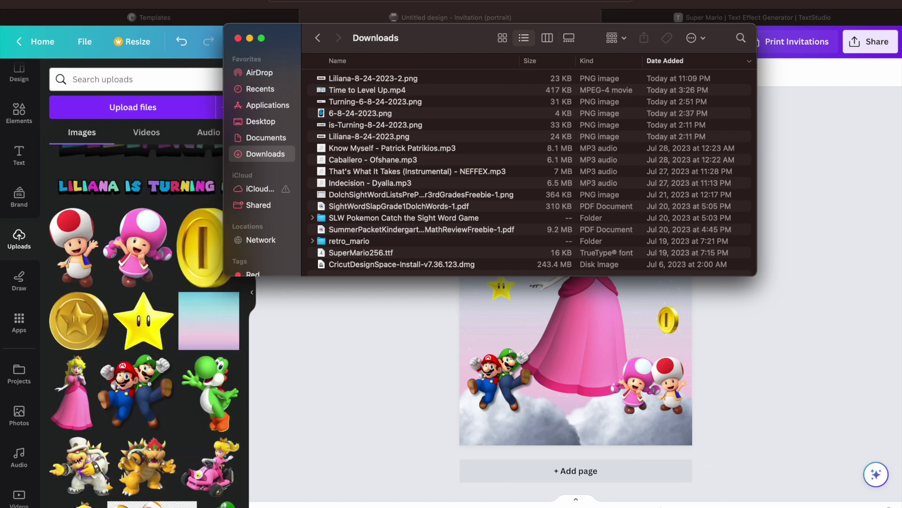
click(236, 40)
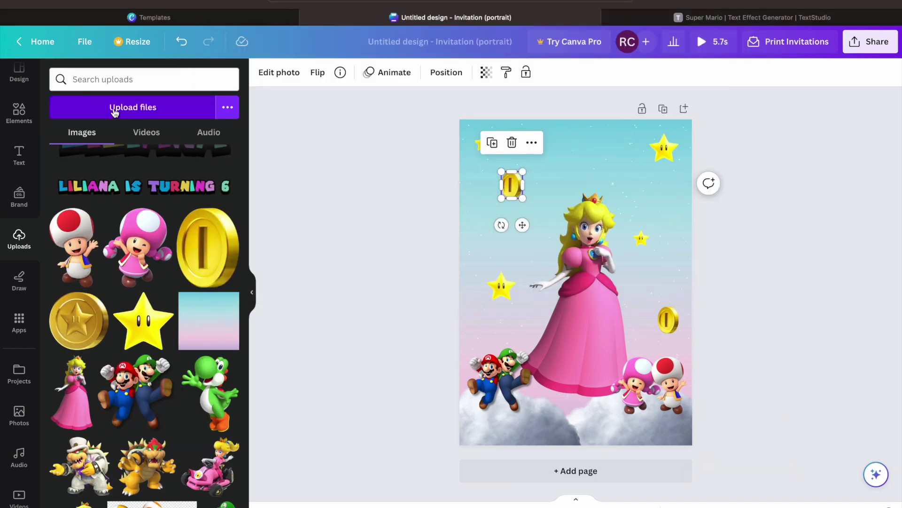
Upload the name PNG from the desktop to Canva and place it at the top centre of the invitation
click(108, 107)
scroll(355, 295, down, 1)
click(352, 253)
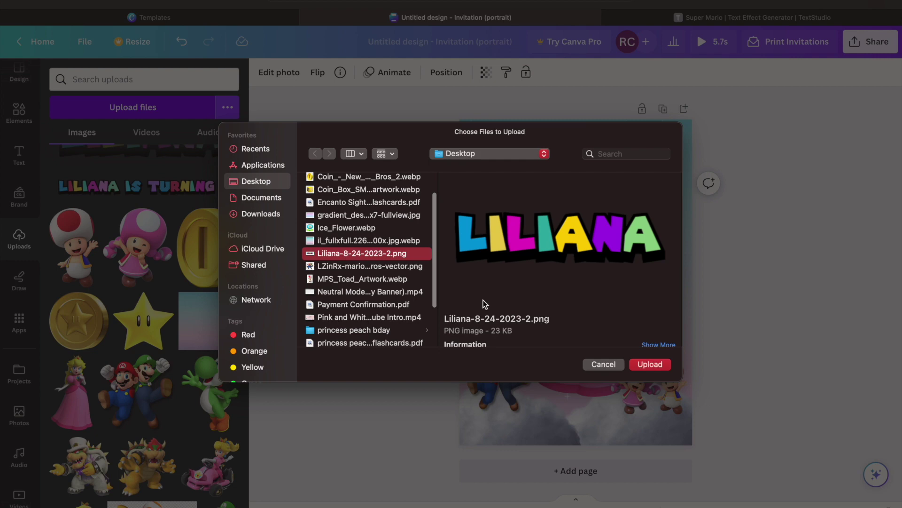
click(656, 366)
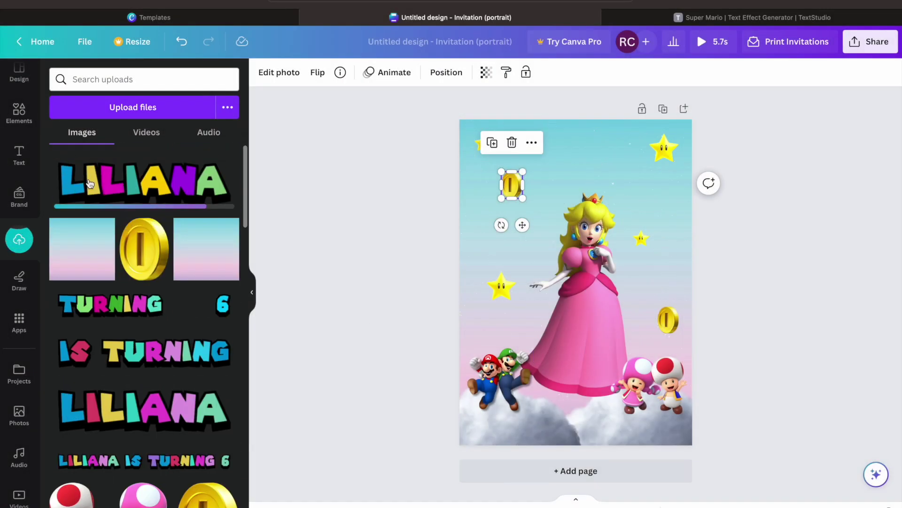
click(211, 204)
drag(593, 281, 596, 146)
Switch back to TextStudio, replace the lettering text with "is Turning" and download it as a PNG
click(752, 17)
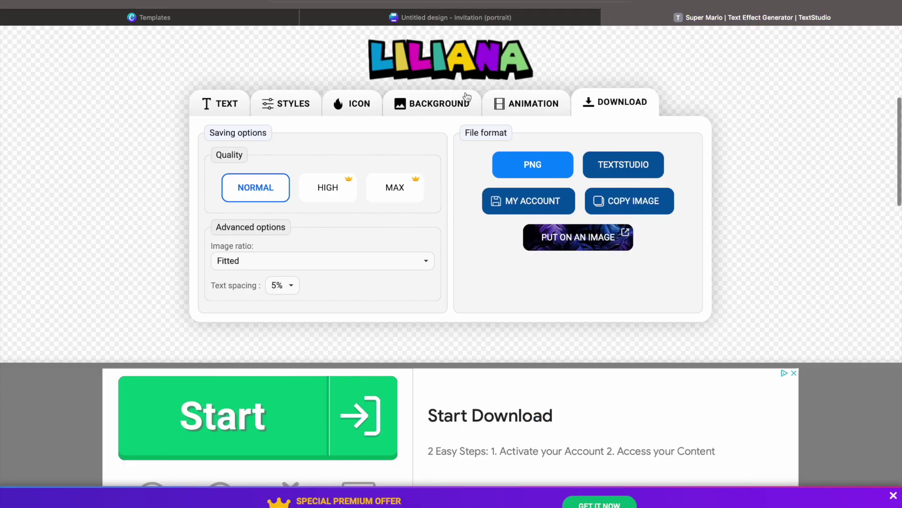
click(228, 111)
click(394, 178)
key(BackSpace)
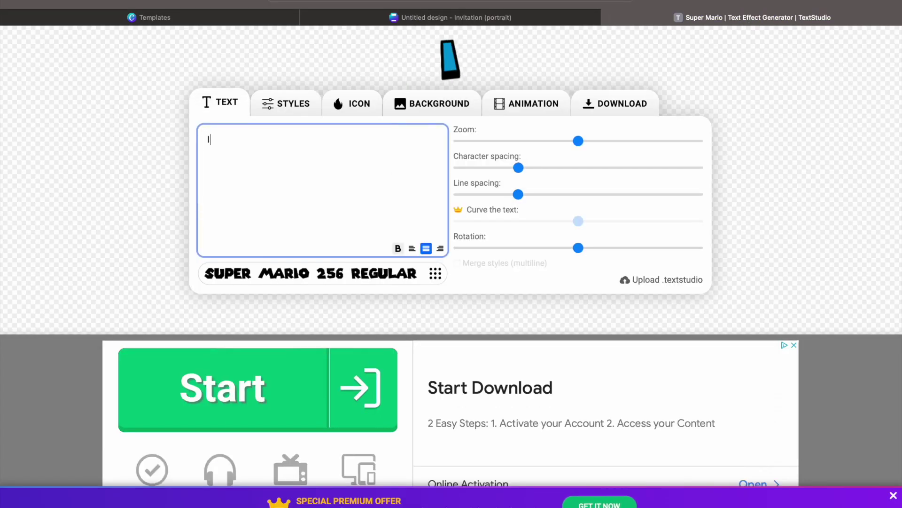
text(is Turning)
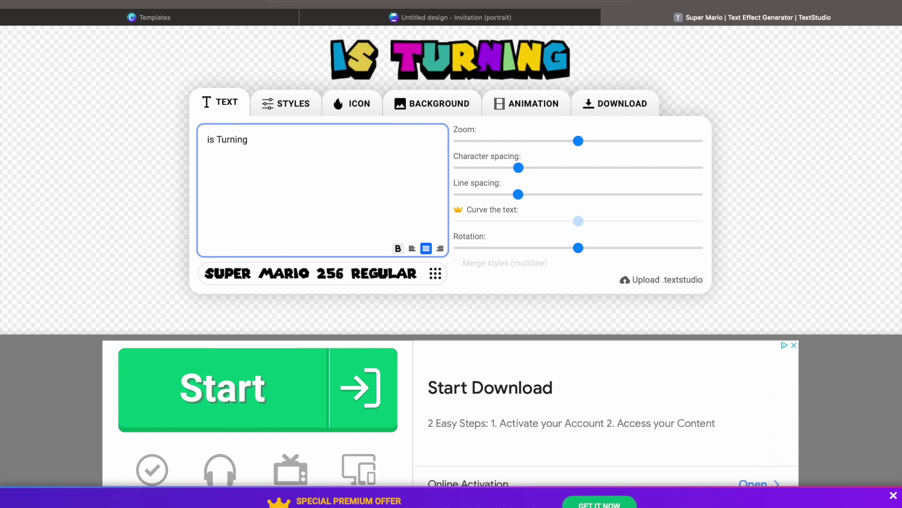
click(625, 105)
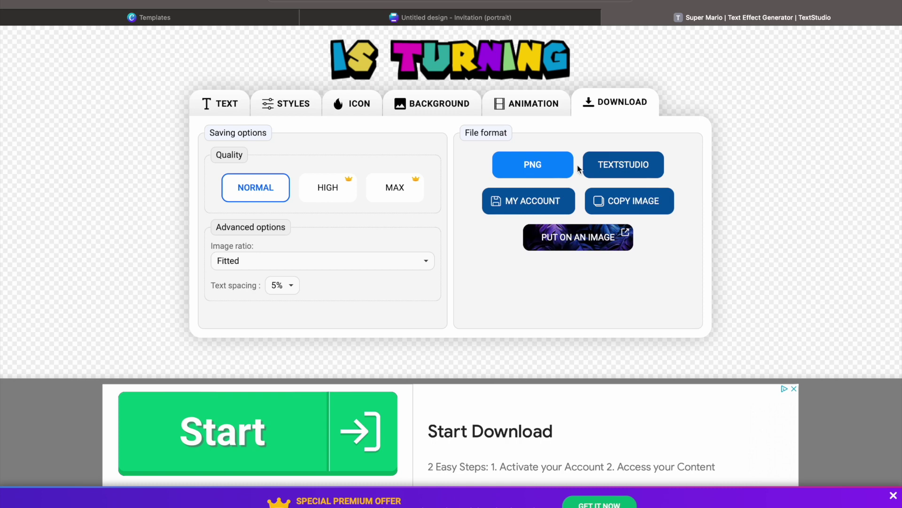
click(548, 168)
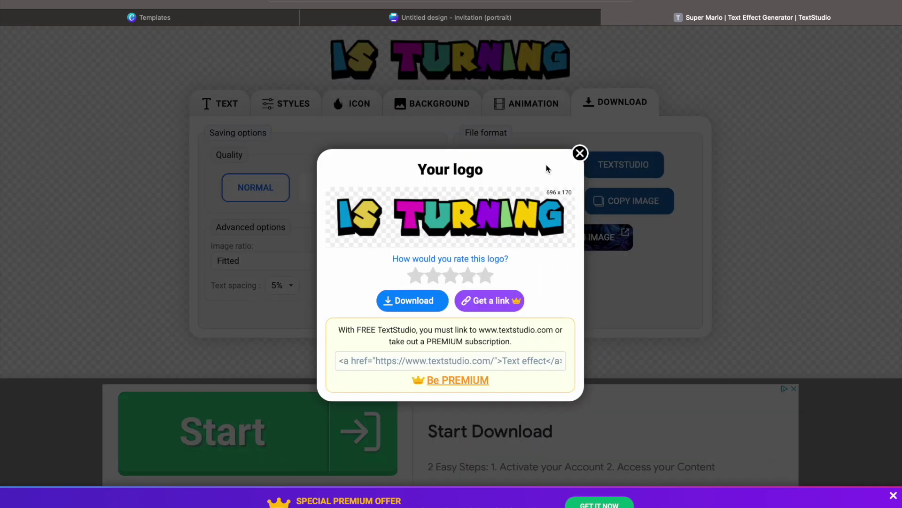
click(413, 303)
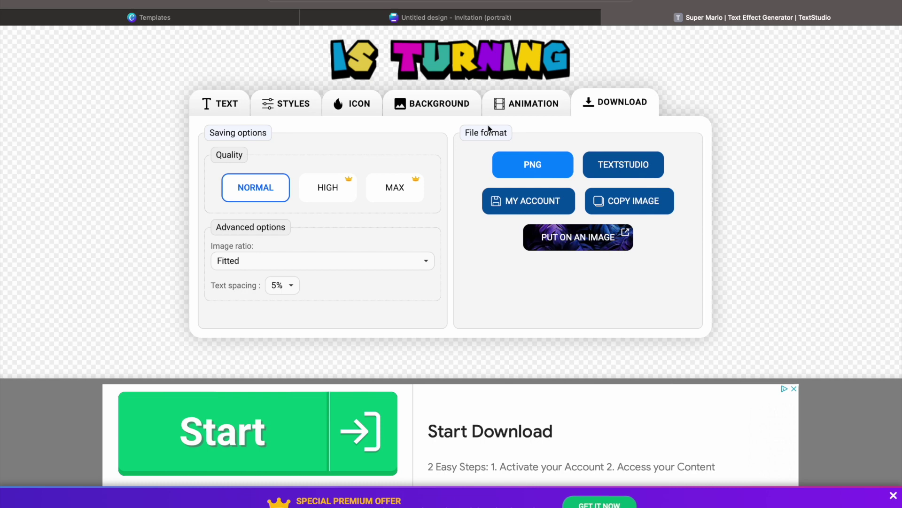
Replace the lettering text with "6" and export it as a PNG
click(207, 102)
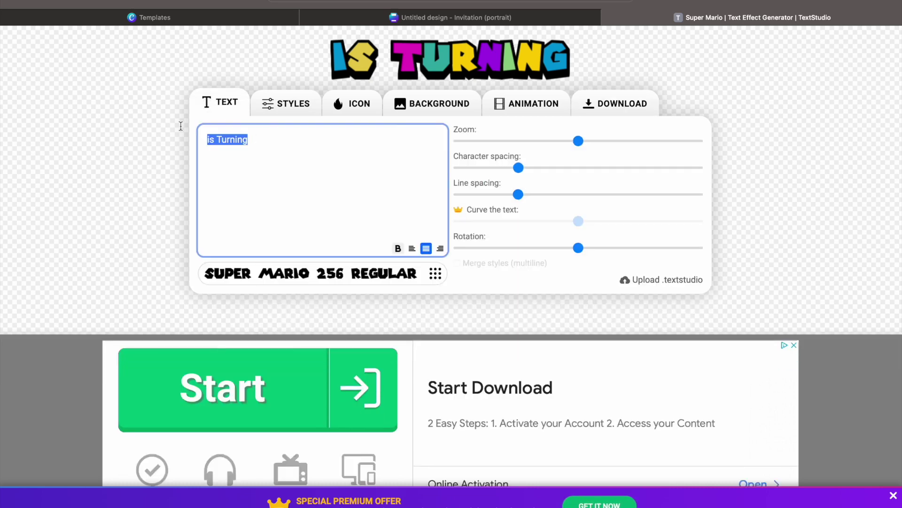
text(6)
click(616, 103)
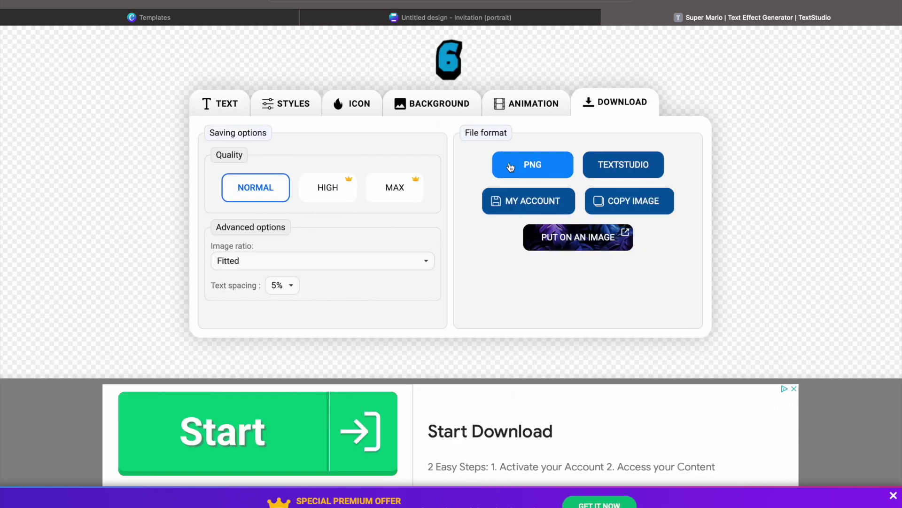
Switch to the Canva invitation and place the uploaded "Is Turning" graphic centred directly under the name
click(523, 18)
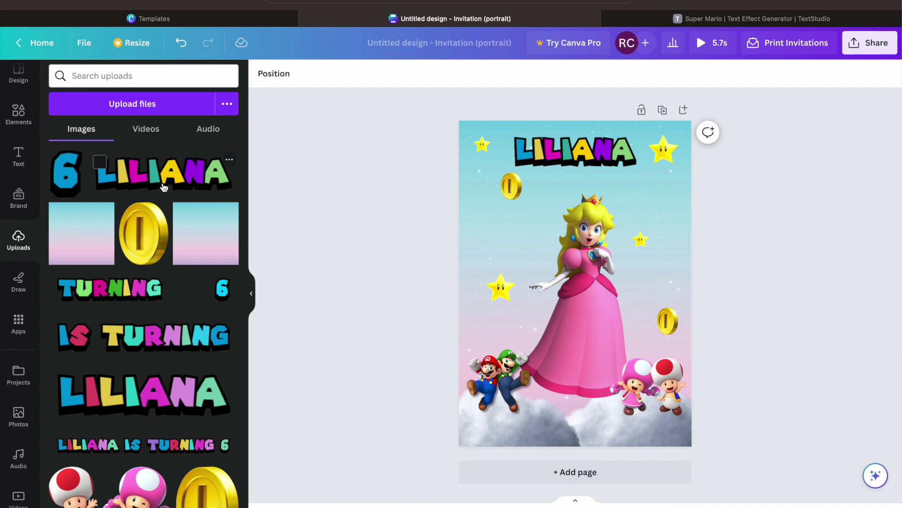
click(132, 335)
drag(643, 293, 577, 183)
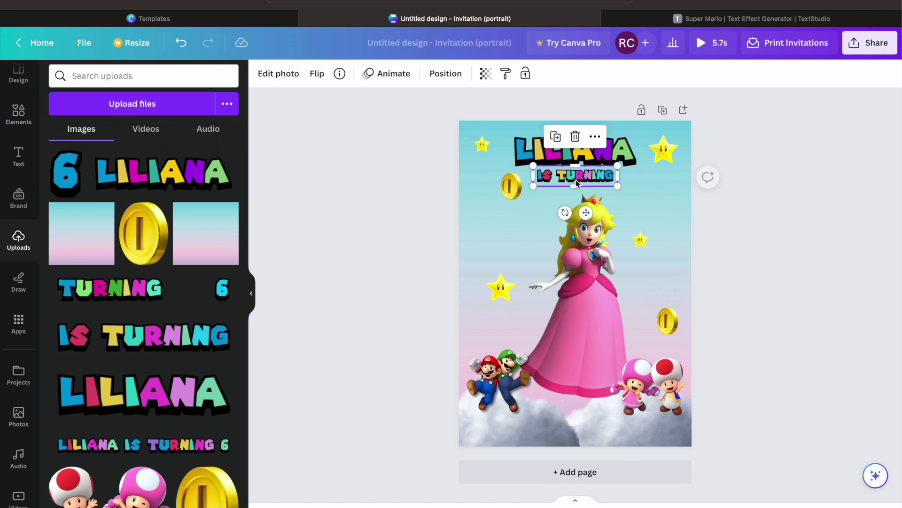
Add the uploaded blue "6" scaled down beside Peach's raised hand, and shift the nearby star up and coin down to make room
click(57, 182)
drag(625, 357, 567, 285)
drag(547, 242, 643, 268)
drag(640, 238, 627, 217)
click(664, 281)
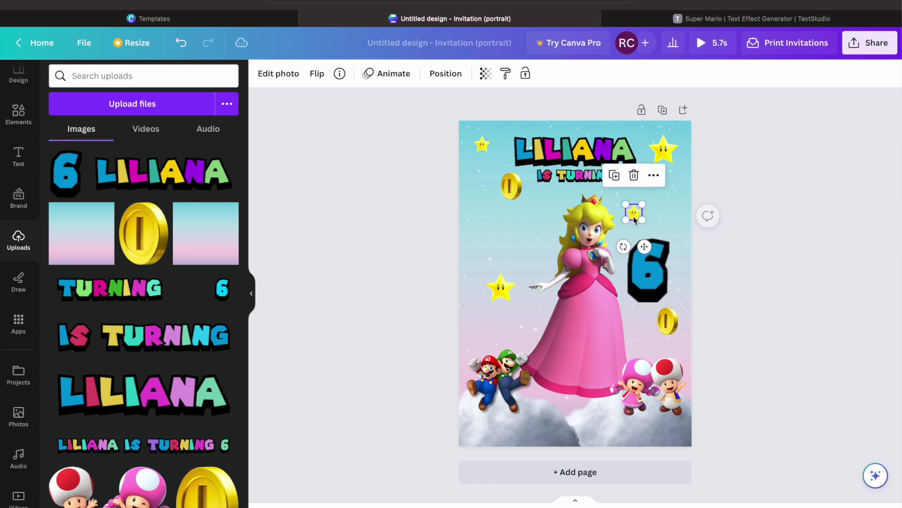
click(649, 278)
drag(668, 328, 672, 334)
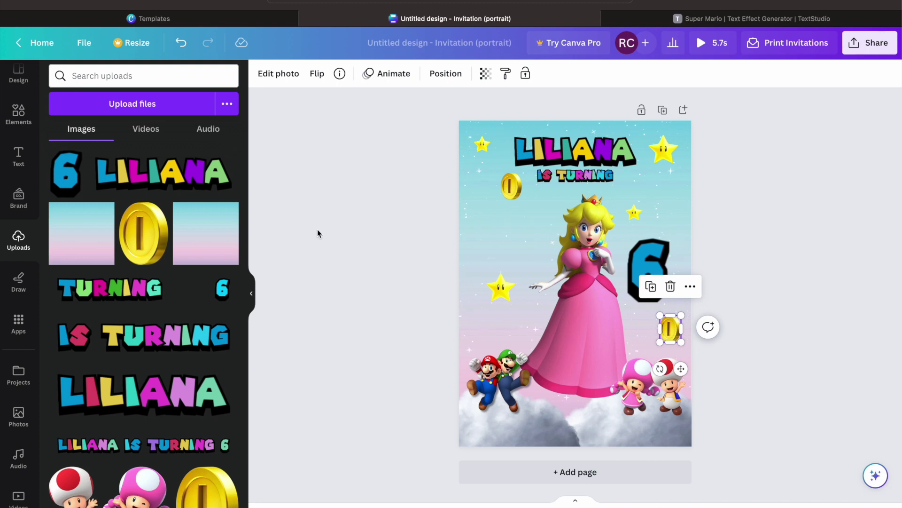
Add a heading reading "Time to Level Up" and set its font to Horizon
click(21, 155)
click(147, 224)
text(Time to Level Up)
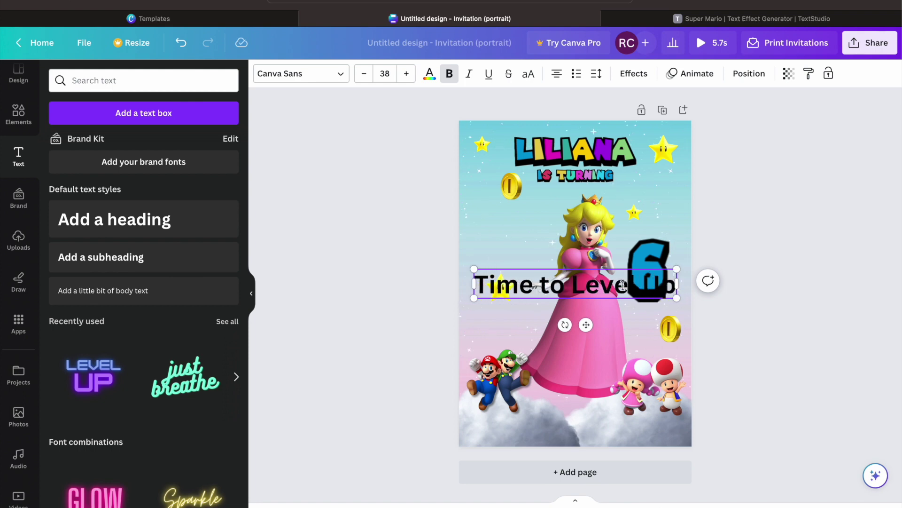
click(316, 73)
click(103, 470)
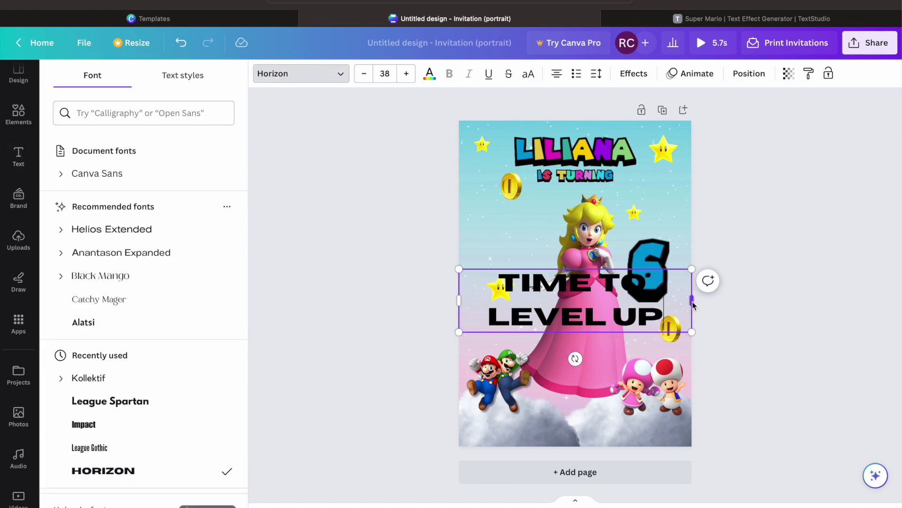
Fit the heading on one line, shrink it and centre it above the name, lowering the name and "Is Turning" graphics slightly
drag(690, 295, 828, 288)
drag(655, 324, 621, 168)
drag(796, 141, 599, 127)
drag(522, 153, 582, 163)
click(619, 151)
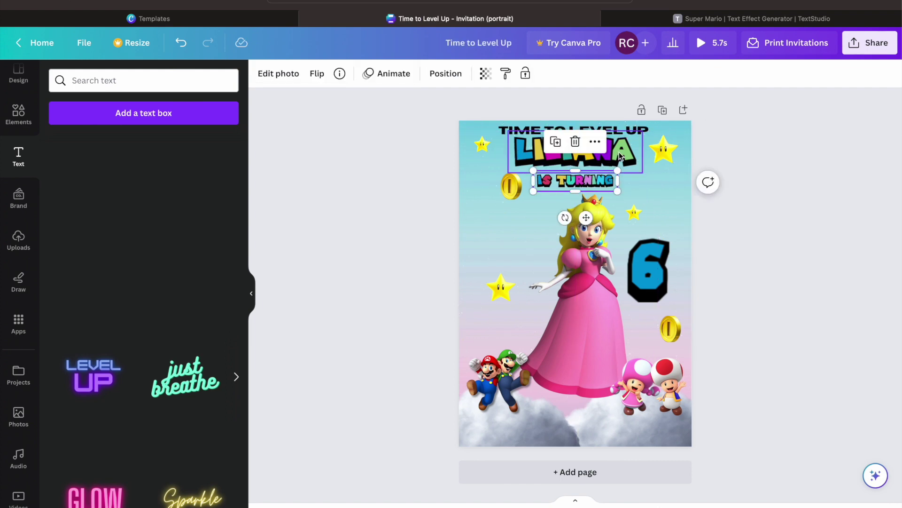
drag(627, 128, 630, 130)
drag(683, 141, 685, 144)
click(741, 195)
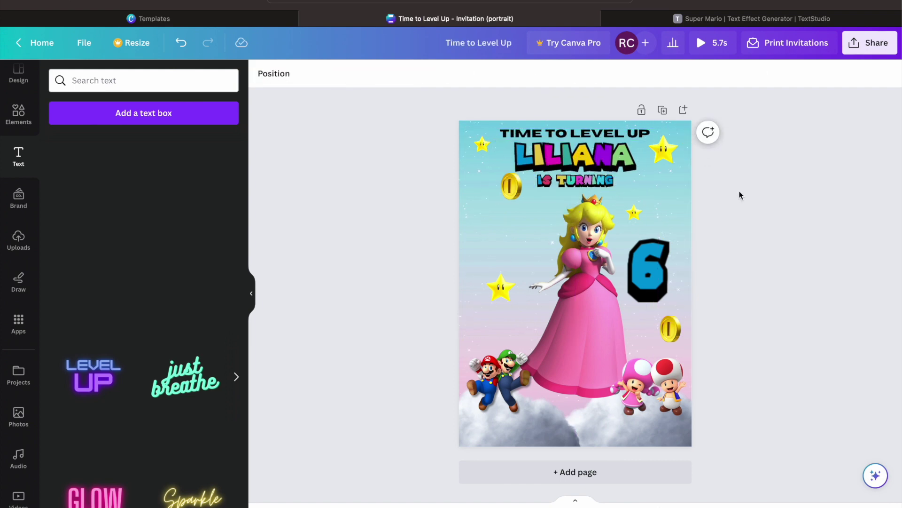
Add a heading reading "Saturday" in League Spartan at size 15 and place it beneath Mario and Luigi
drag(407, 467, 731, 382)
click(114, 219)
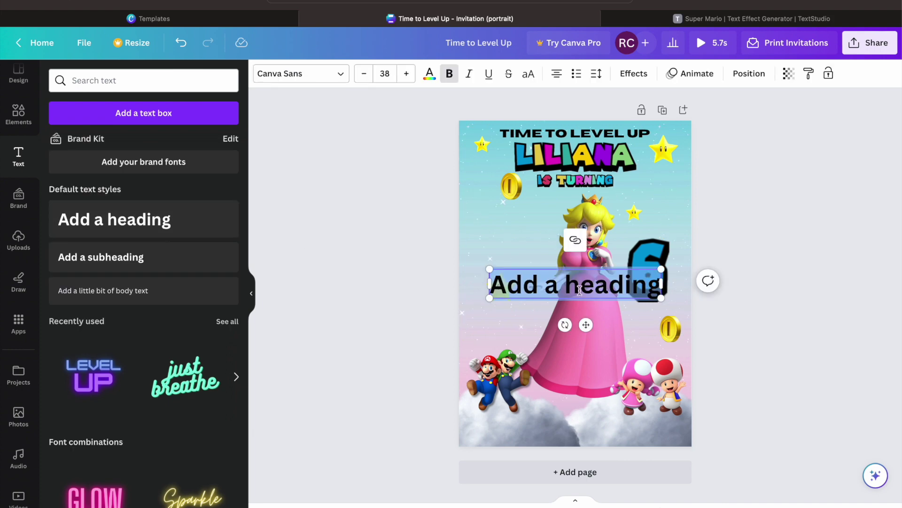
text(Saturday)
click(323, 73)
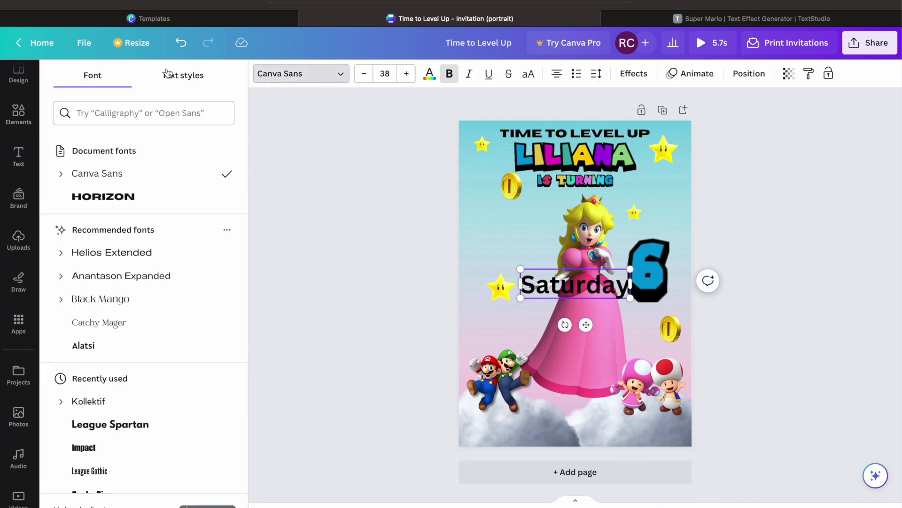
click(110, 424)
drag(613, 297, 500, 418)
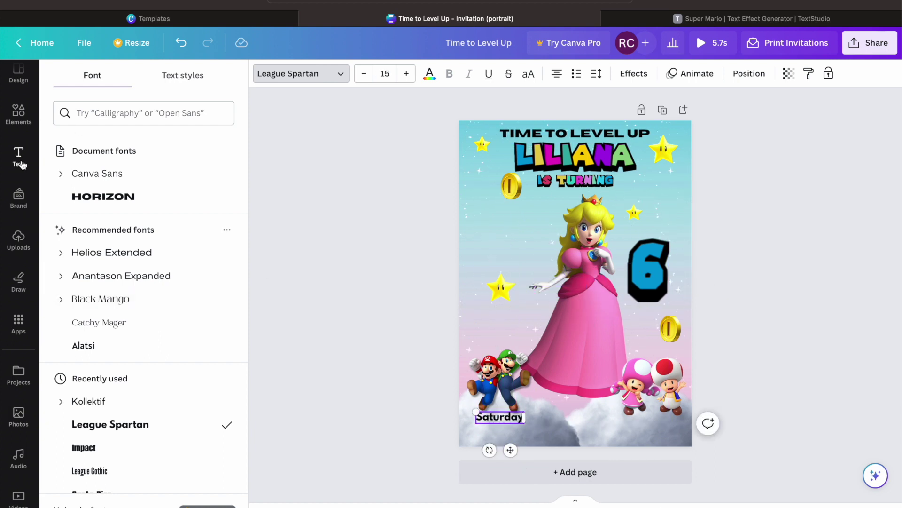
Add a text box reading "October 7th" in Impact and place it directly under "Saturday"
click(19, 158)
click(144, 113)
text(Octobe)
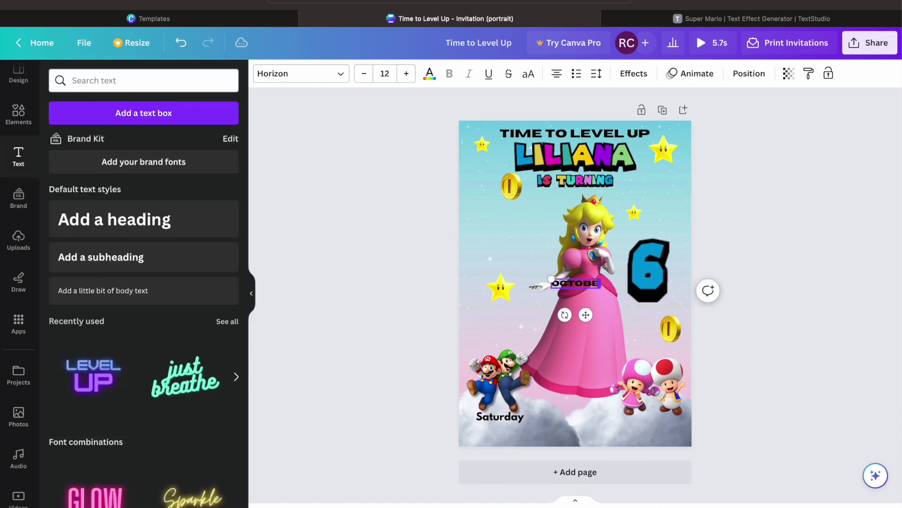
click(299, 73)
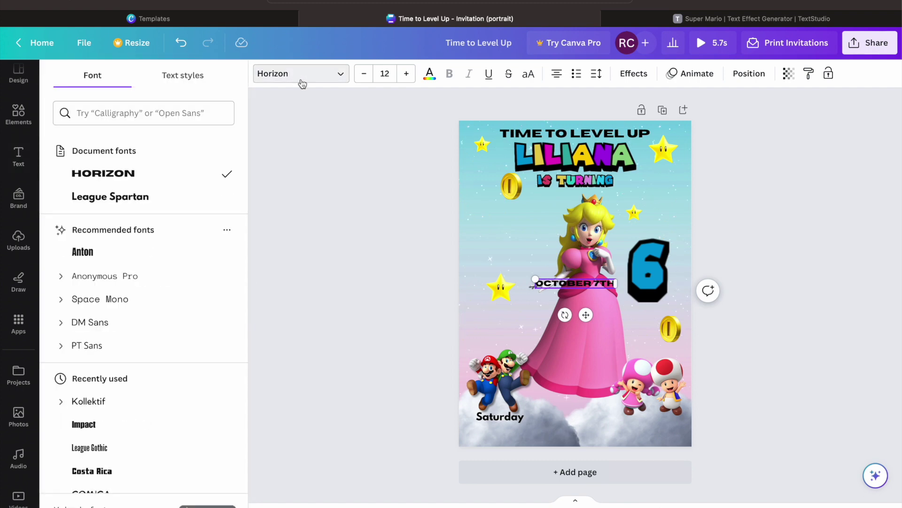
click(83, 424)
drag(590, 317, 509, 460)
drag(511, 426, 528, 433)
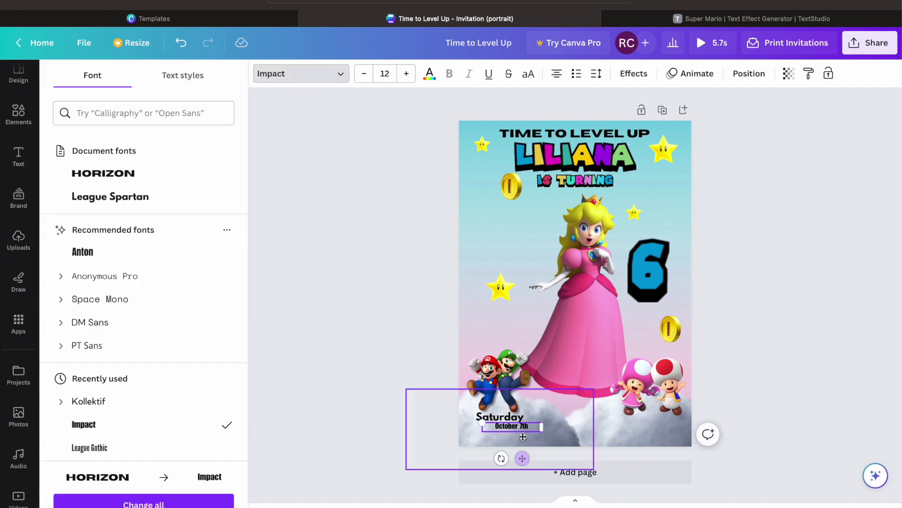
Colour the "October 7th" text pink and apply the Shadow effect to it
click(430, 73)
click(128, 472)
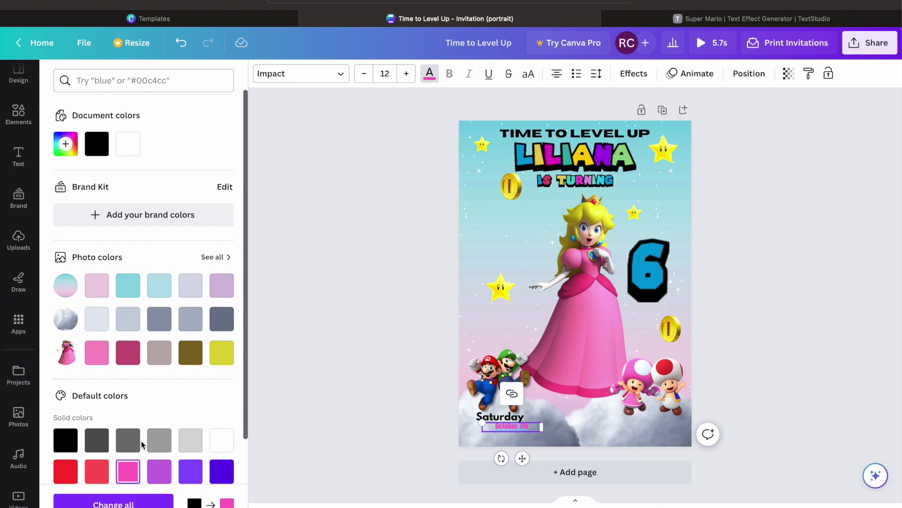
scroll(127, 423, down, 3)
click(637, 75)
click(142, 147)
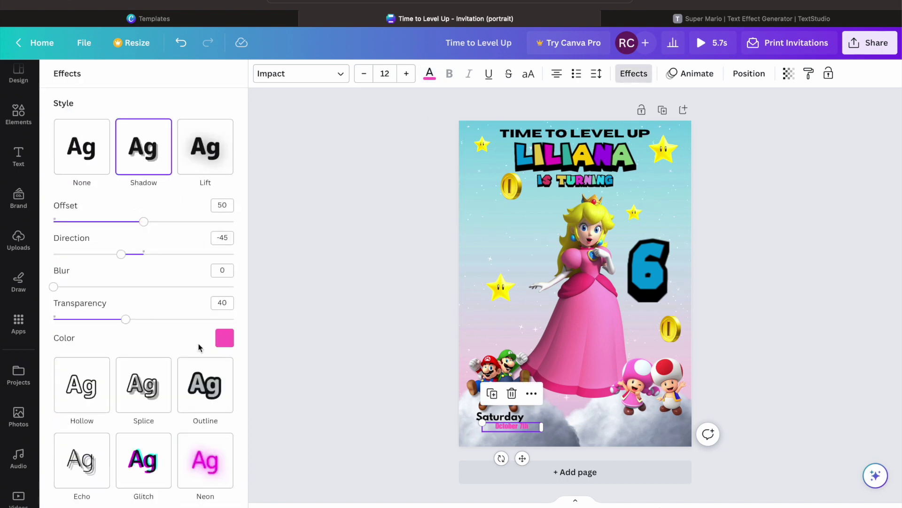
click(223, 337)
scroll(189, 314, down, 3)
click(122, 415)
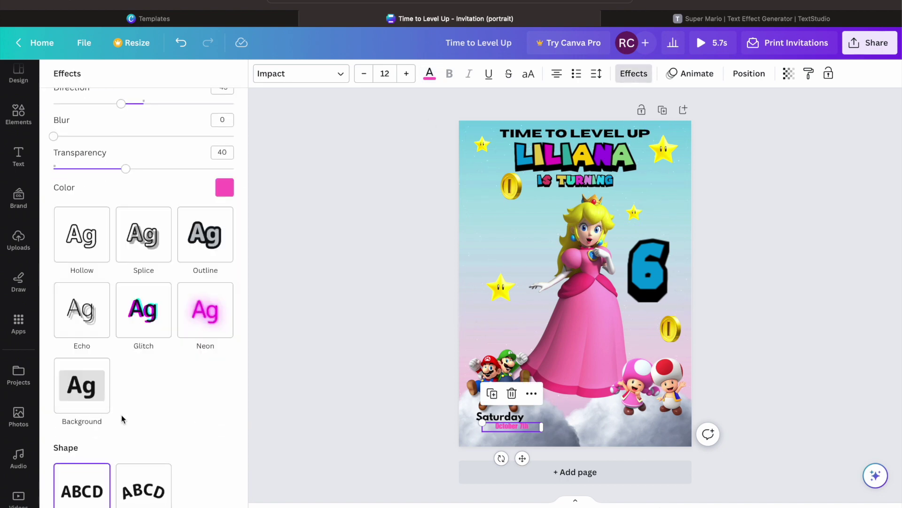
scroll(134, 403, down, 1)
scroll(133, 403, up, 4)
click(219, 345)
click(313, 336)
Widen the "October 7th" text box and raise its font size to 21
drag(541, 427, 564, 428)
click(407, 73)
click(407, 73)
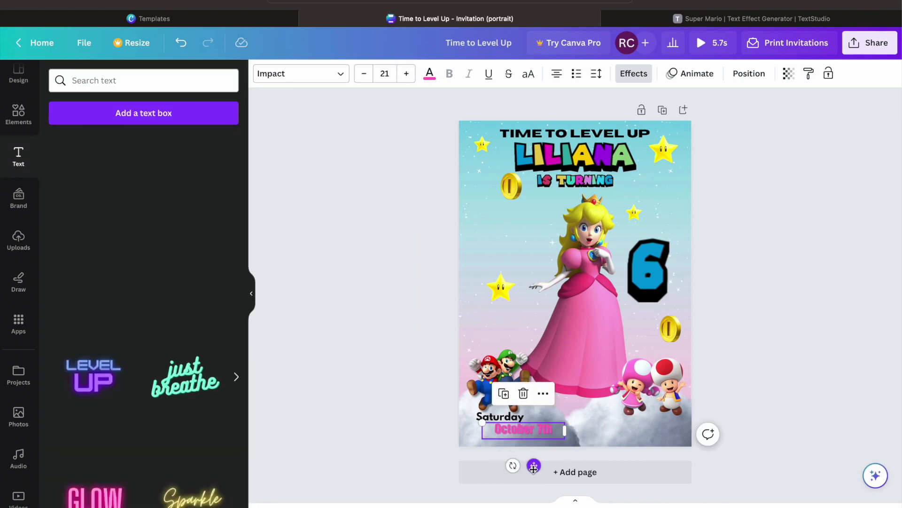
Duplicate the "Saturday" text, change the copy to "2-4pm" and place it below the date
click(500, 416)
click(509, 393)
mouse_move(505, 422)
mouse_down()
mouse_move(527, 426)
mouse_move(499, 437)
mouse_up()
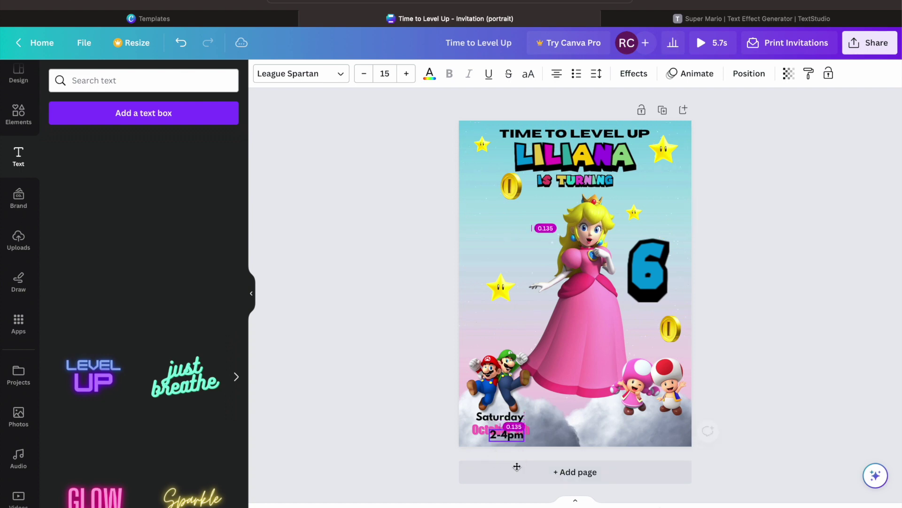
Nudge the day, date and time lines into an evenly spaced, centred stack beneath Mario and Luigi
click(501, 425)
key(shift+Tab)
key(Tab)
key(Up)
key(Up)
key(Tab)
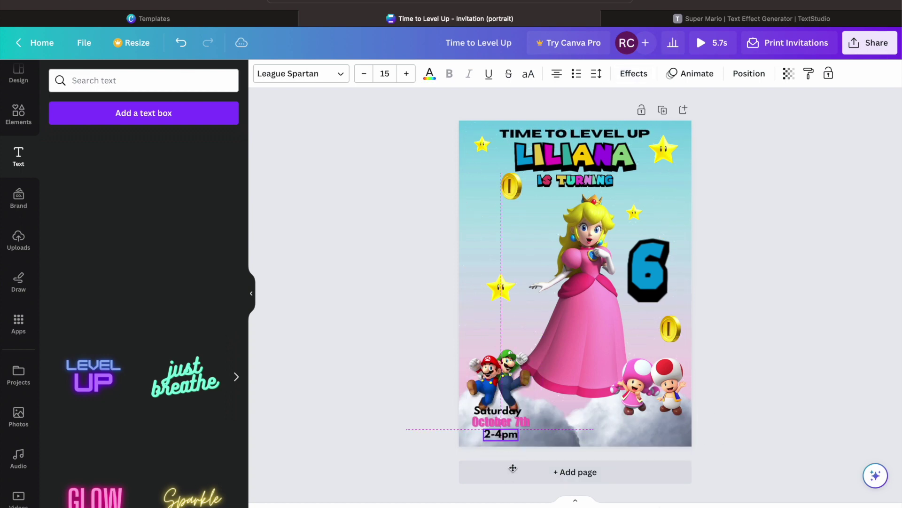
Move Mario and Luigi and the two Toad characters up slightly to make room for the event details
click(499, 376)
drag(729, 464, 540, 382)
drag(675, 398, 675, 390)
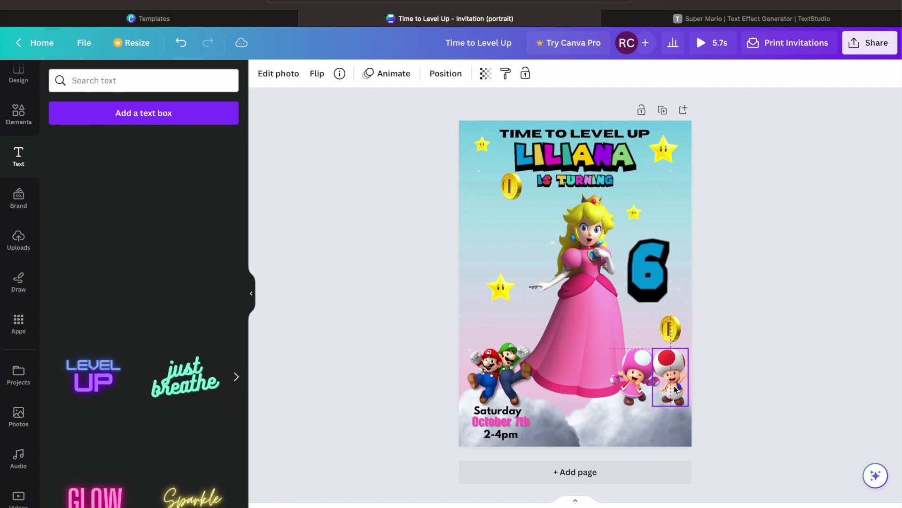
Duplicate the date text, change the copy to "Our Home", place it beneath the Toad characters and colour it light blue
click(501, 421)
key(shift+Down)
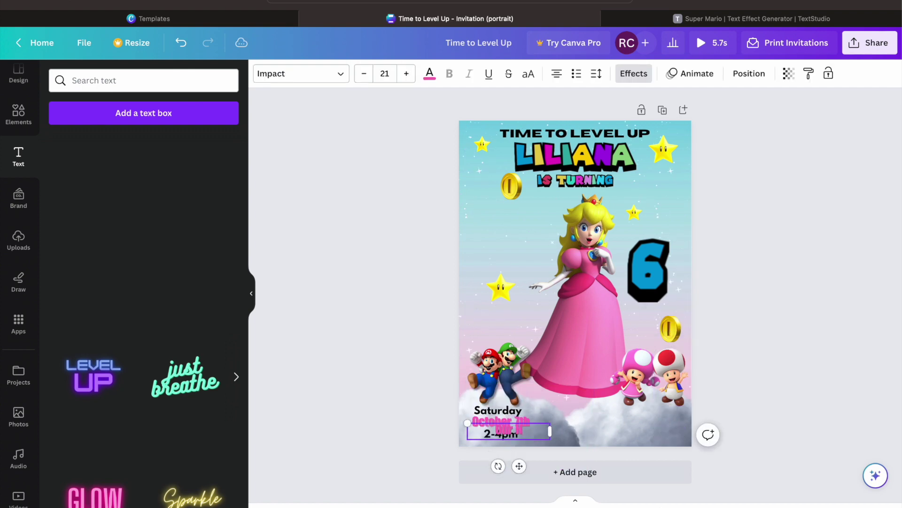
drag(517, 466, 658, 449)
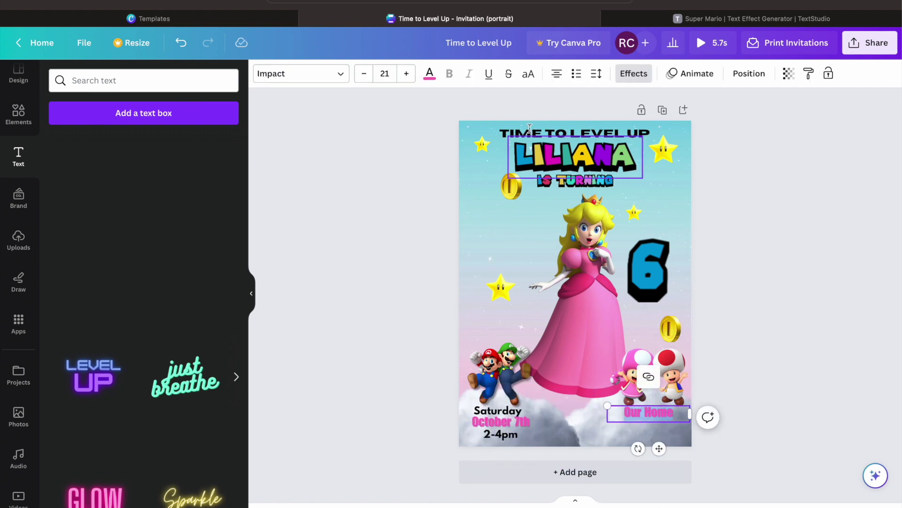
click(429, 73)
click(127, 282)
click(616, 430)
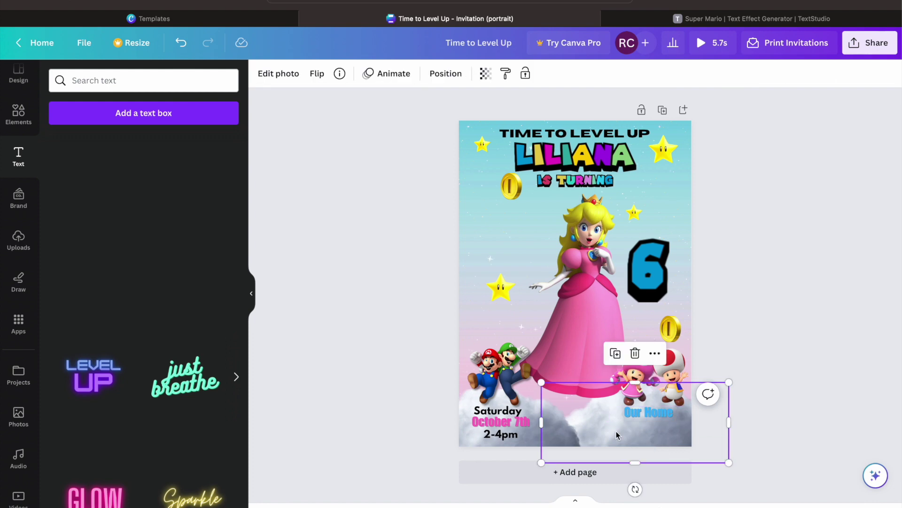
Copy the "Saturday" text under "Our Home", replace it with the party's street address, and raise "Our Home" slightly
click(499, 412)
drag(499, 412, 648, 425)
double_click(649, 425)
text(123 Rd)
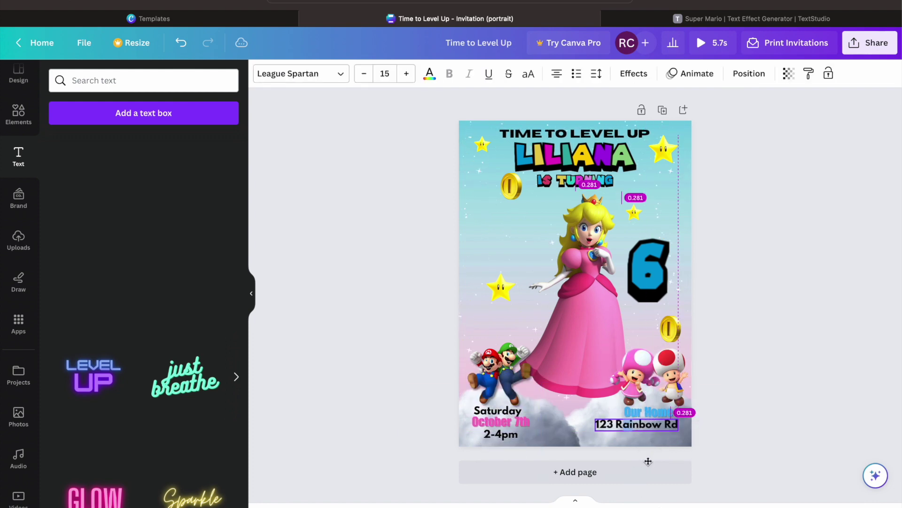
click(651, 405)
click(653, 404)
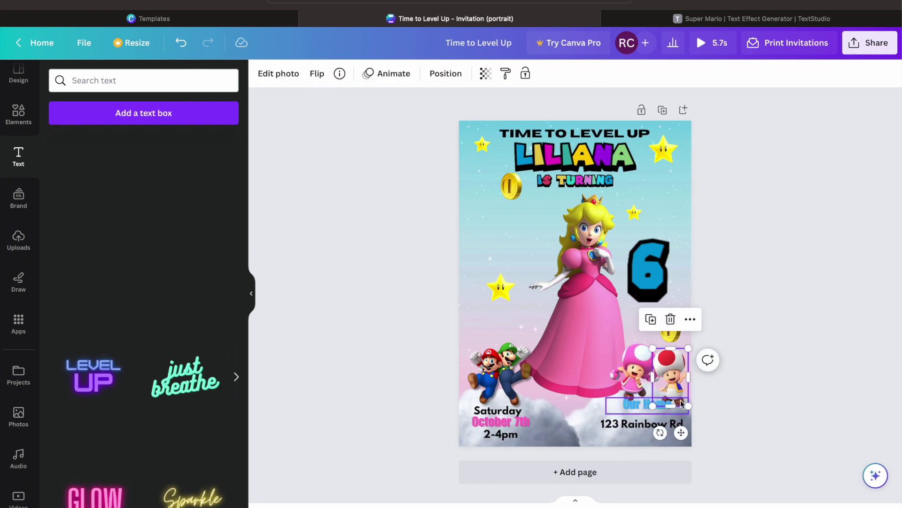
Copy the address line as "RSVP:" below it, and add a heading with the contact phone number in Kollektif
drag(658, 424, 621, 429)
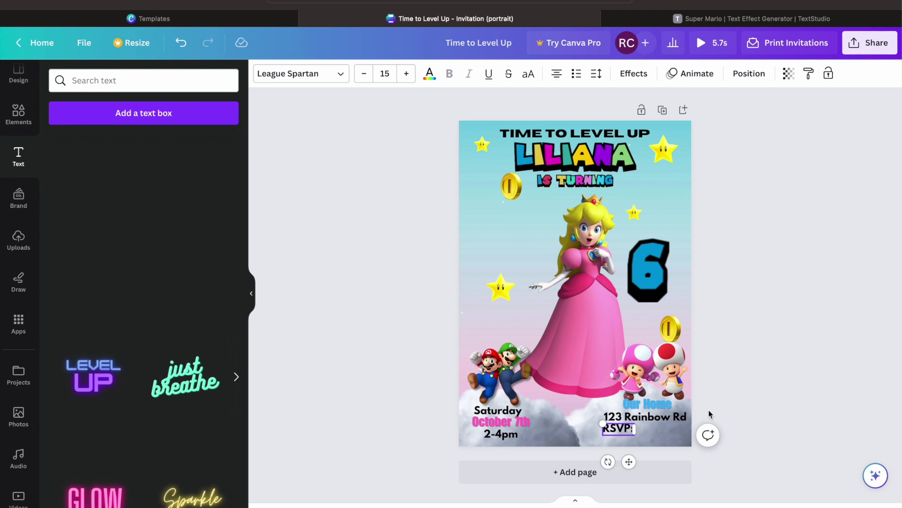
click(650, 427)
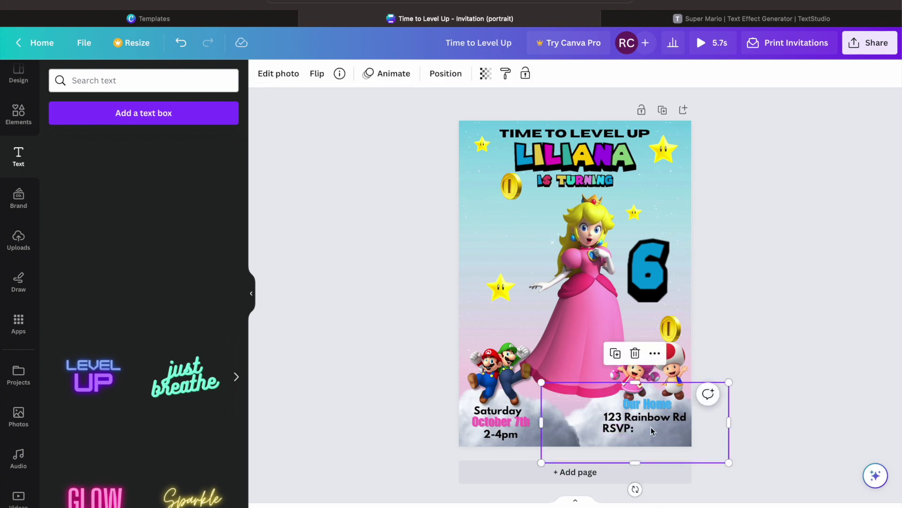
click(220, 207)
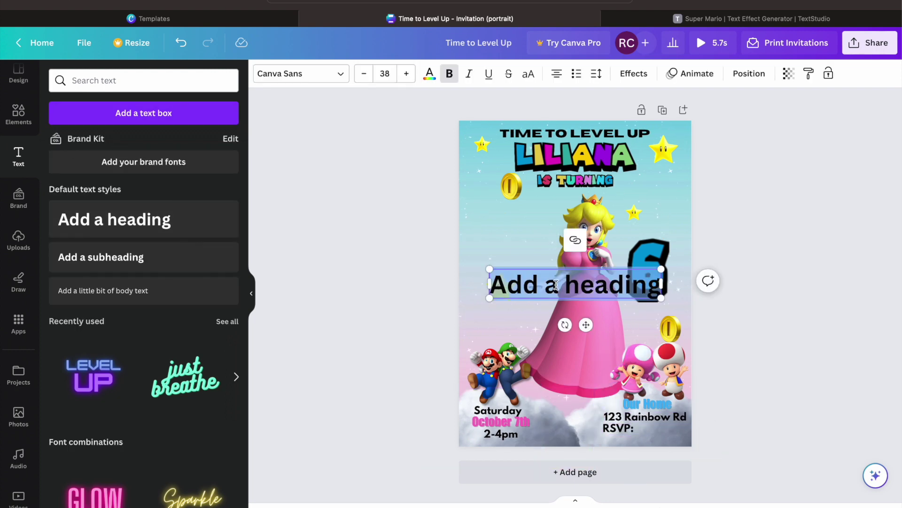
text((123)555-5555)
drag(586, 324, 639, 423)
click(301, 73)
click(131, 447)
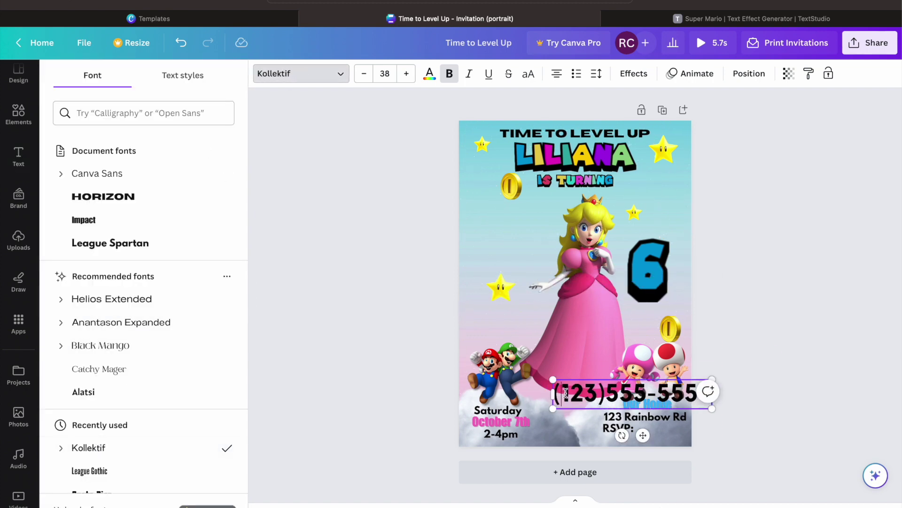
Reduce the phone number to font size 16 and move it beside "RSVP:"
click(364, 74)
click(364, 74)
click(364, 74)
click(364, 74)
click(364, 74)
drag(644, 416, 689, 423)
click(406, 74)
click(406, 74)
click(406, 74)
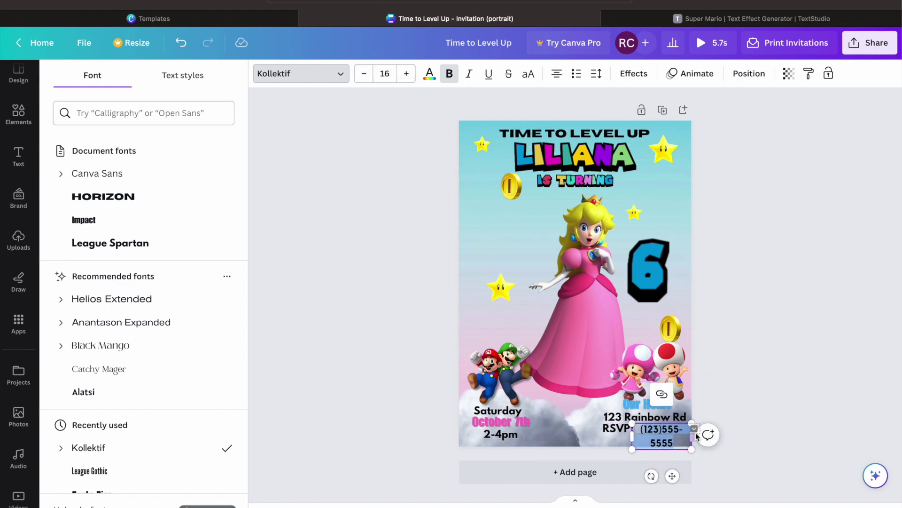
Widen the phone number box so it fits on one line, and align it with "RSVP:" under the address
drag(632, 439, 611, 439)
click(633, 444)
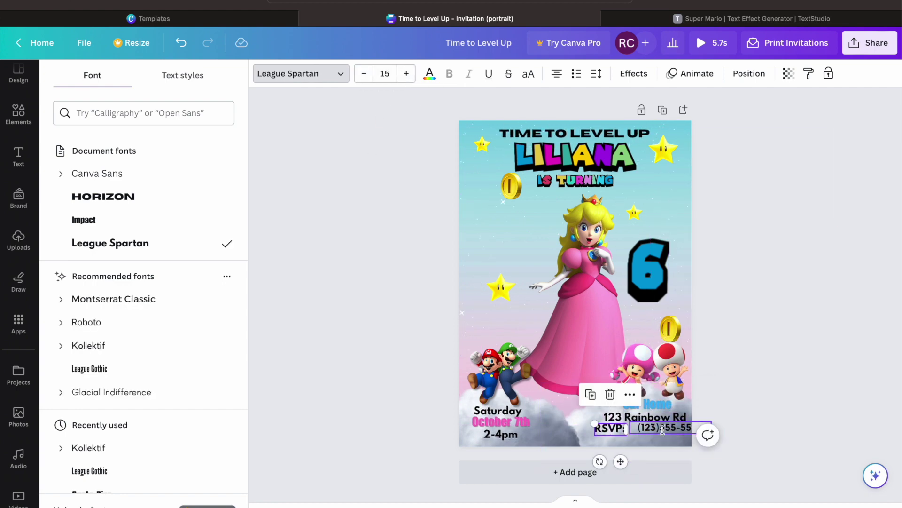
drag(672, 470, 668, 464)
click(571, 318)
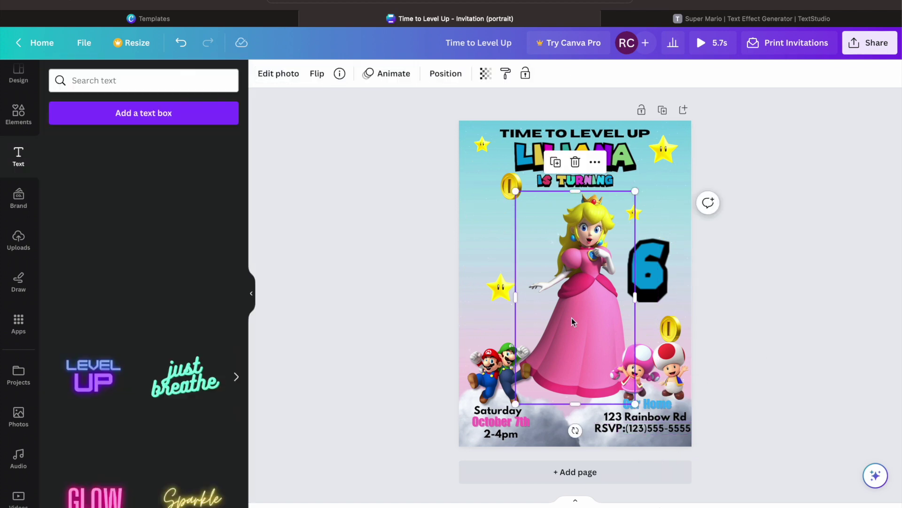
click(678, 429)
click(616, 428)
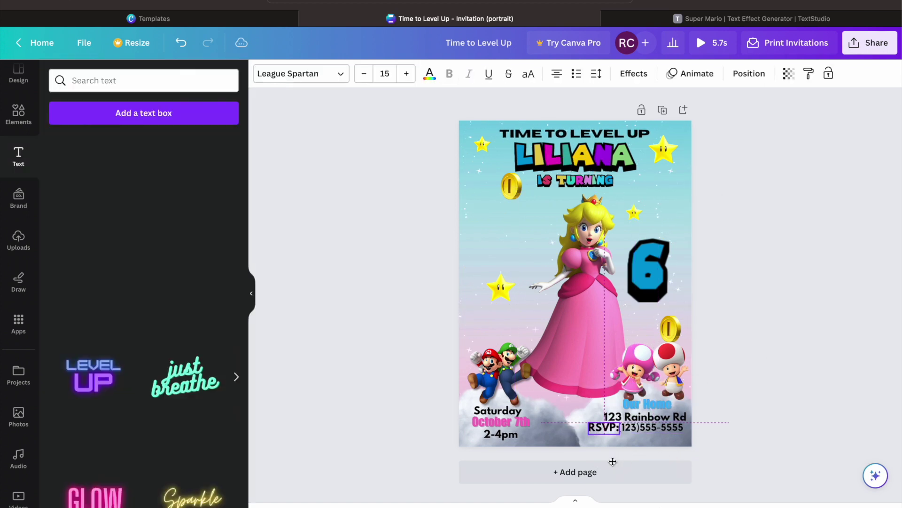
Lower the coin near "Is Turning" slightly, and enlarge Peach to about 2.7 by 4.9, shifting her toward Mario and Luigi
click(749, 375)
drag(511, 185, 511, 198)
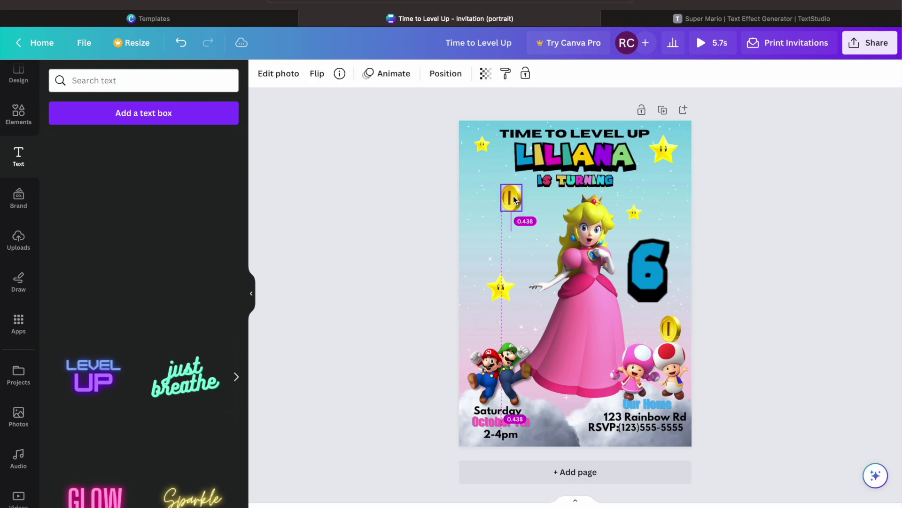
drag(845, 239, 676, 340)
click(571, 337)
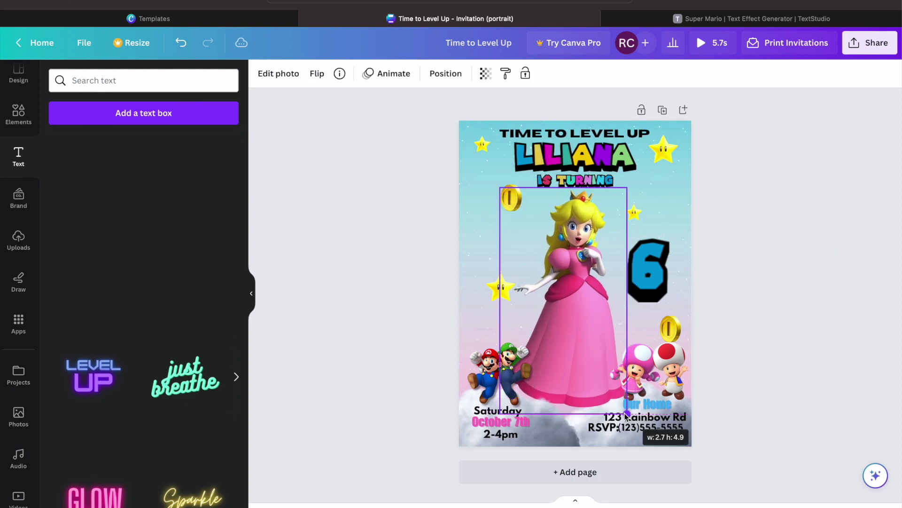
Move the star away from Peach's outstretched hand and tilt it, and tilt the large star beside the name
drag(498, 290, 491, 292)
drag(487, 332, 481, 328)
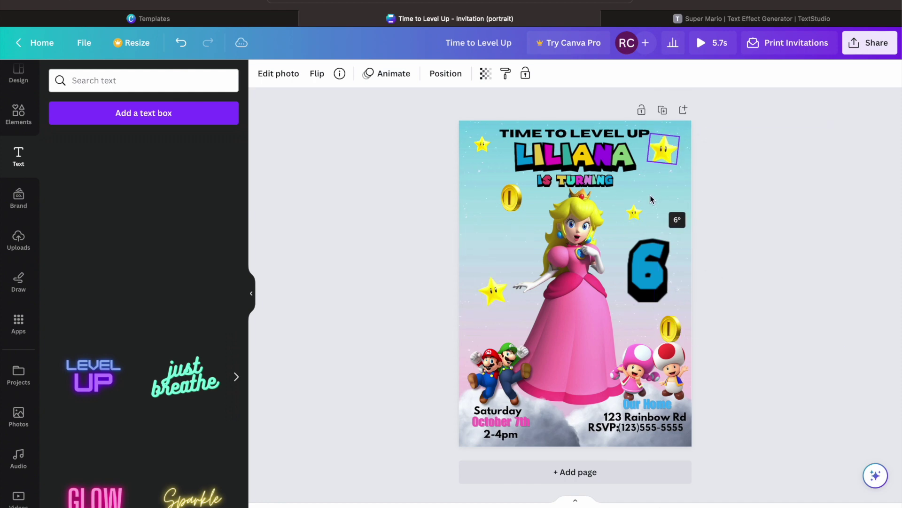
click(663, 150)
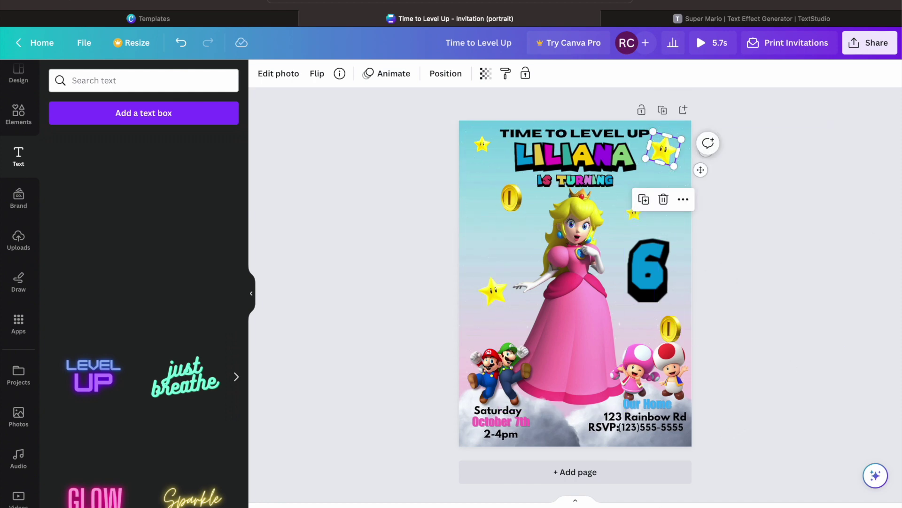
Open the design's download options and show the available file types
click(885, 49)
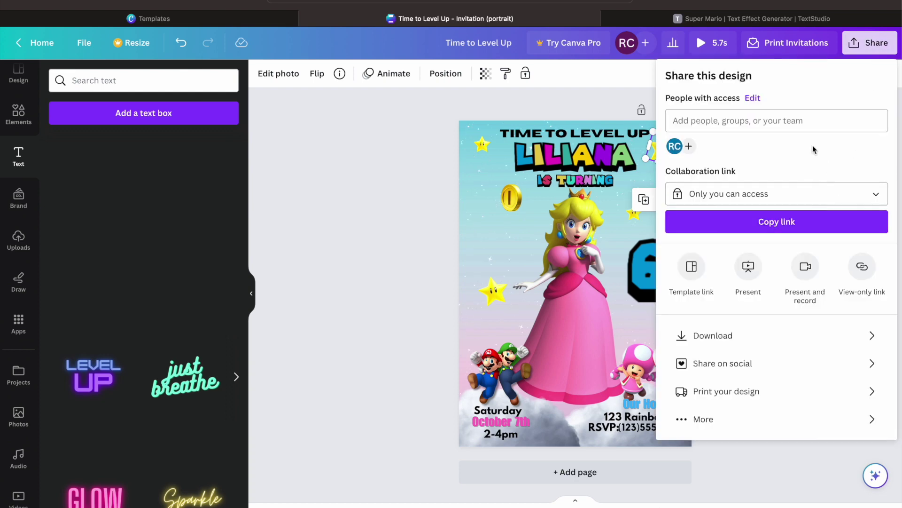
click(726, 336)
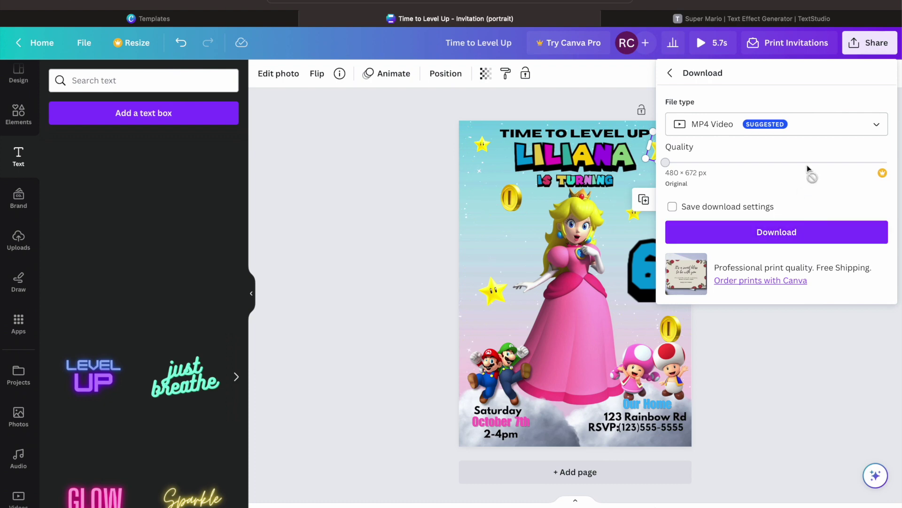
click(822, 125)
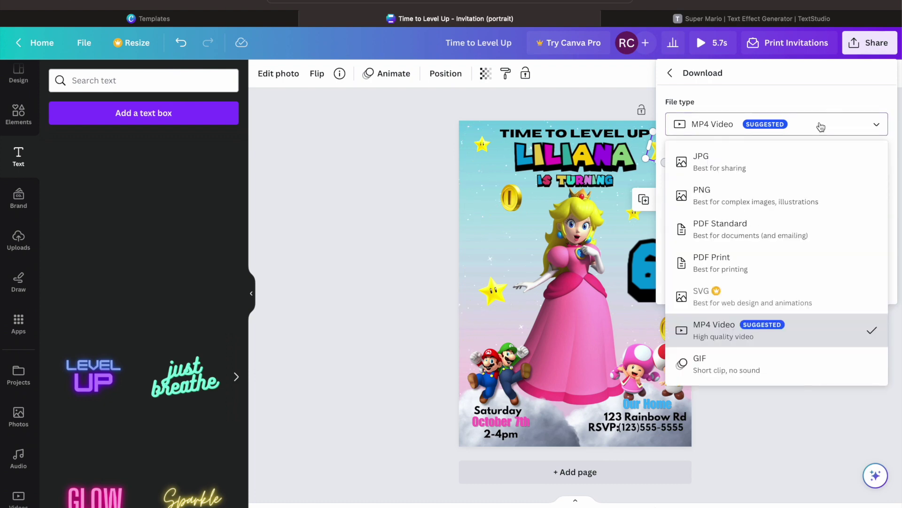